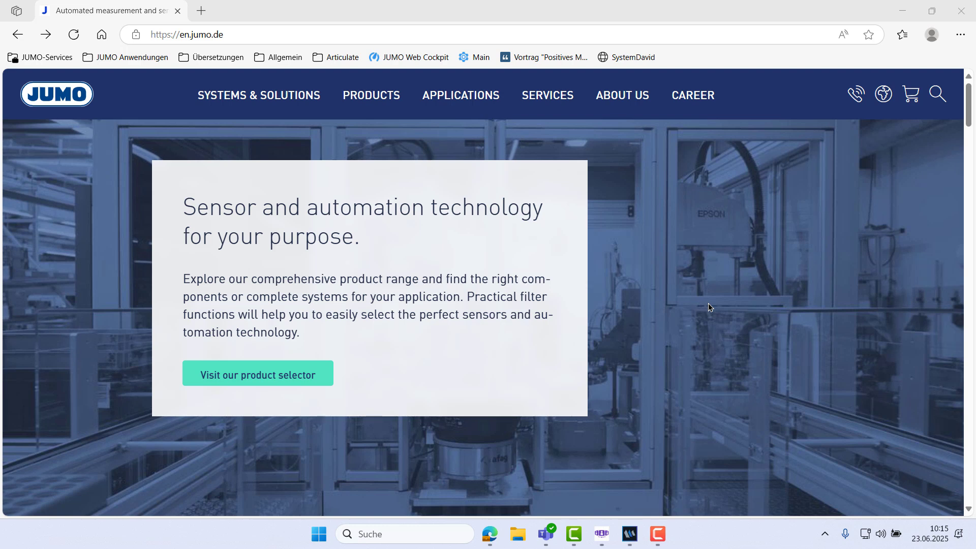
Step: Open the variTRON web visualization at address 192.168.178.109:8080 in the browser
click(301, 31)
text(http://192.168.178.109:8080/)
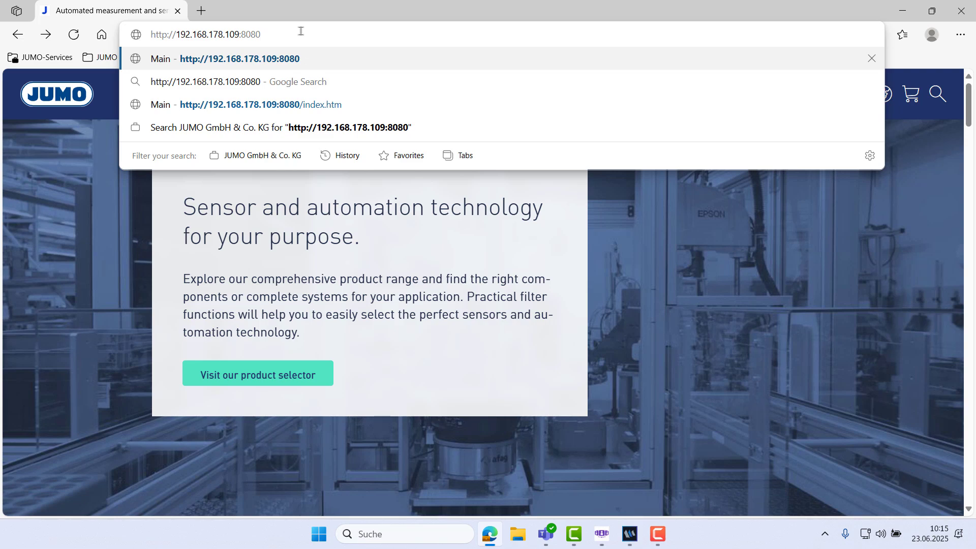
key(Return)
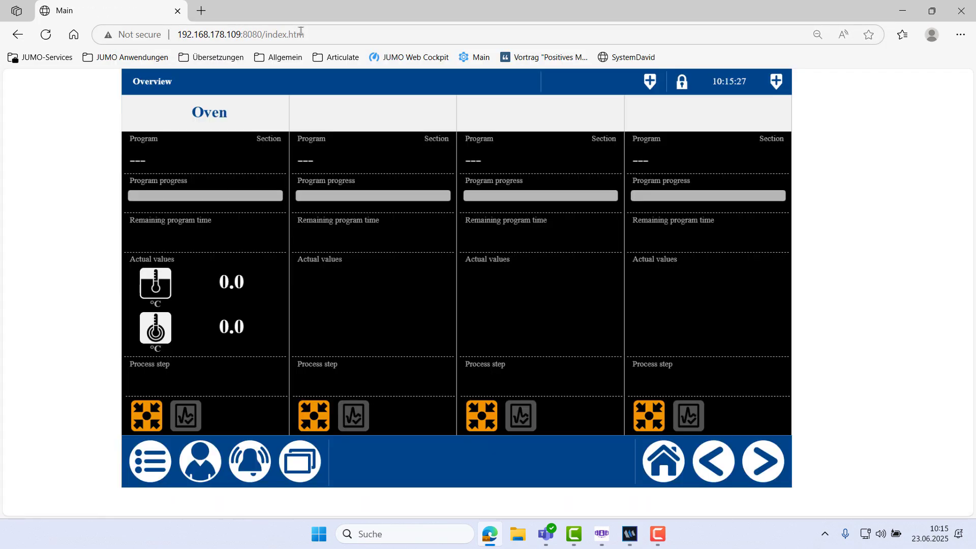
Step: Open Processimage 1 from the process images section of the visualization menu
click(292, 472)
click(177, 125)
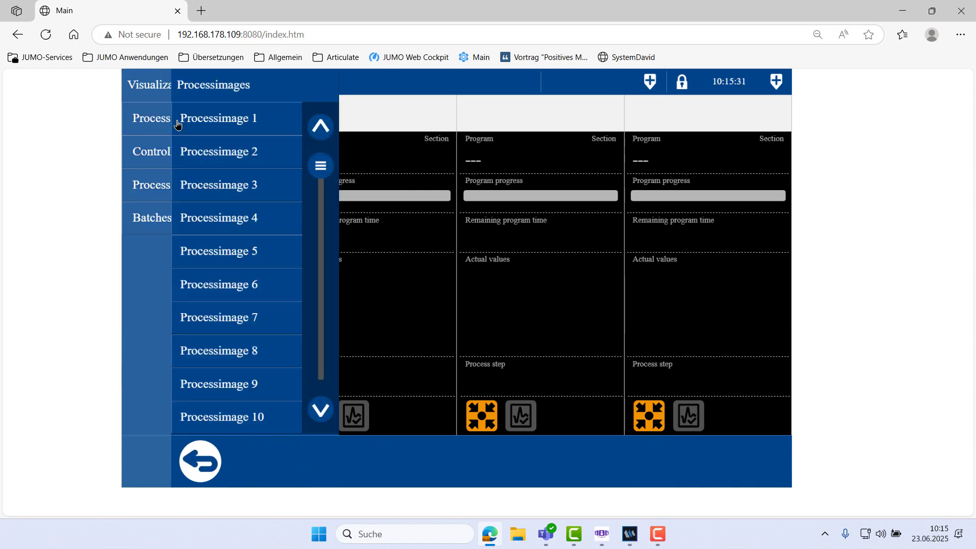
click(262, 130)
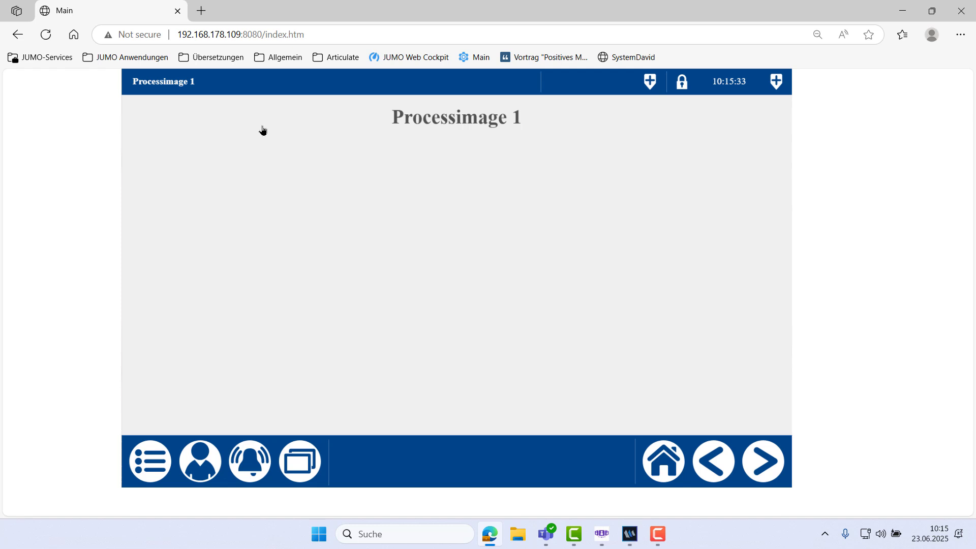
Step: Open the Controller 1 view from the controller section of the menu
click(299, 476)
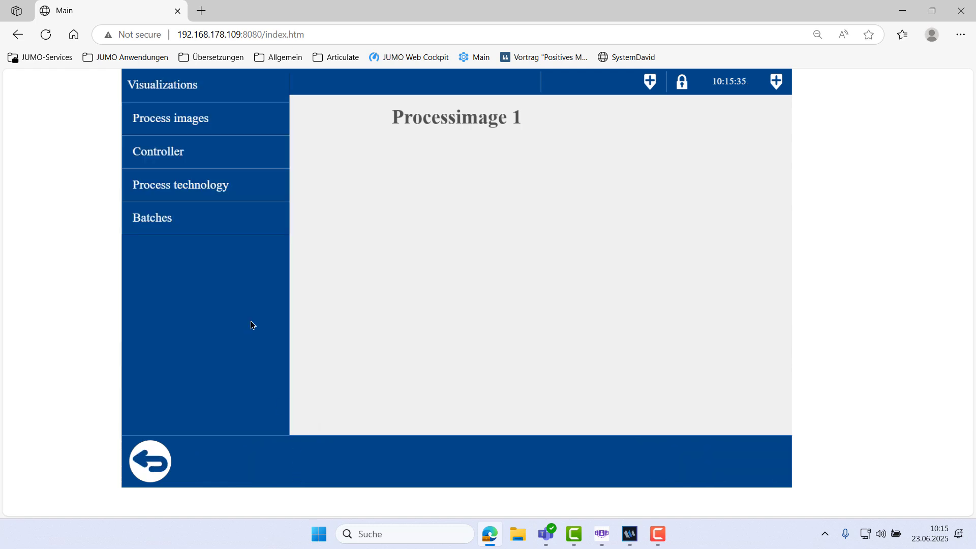
click(175, 163)
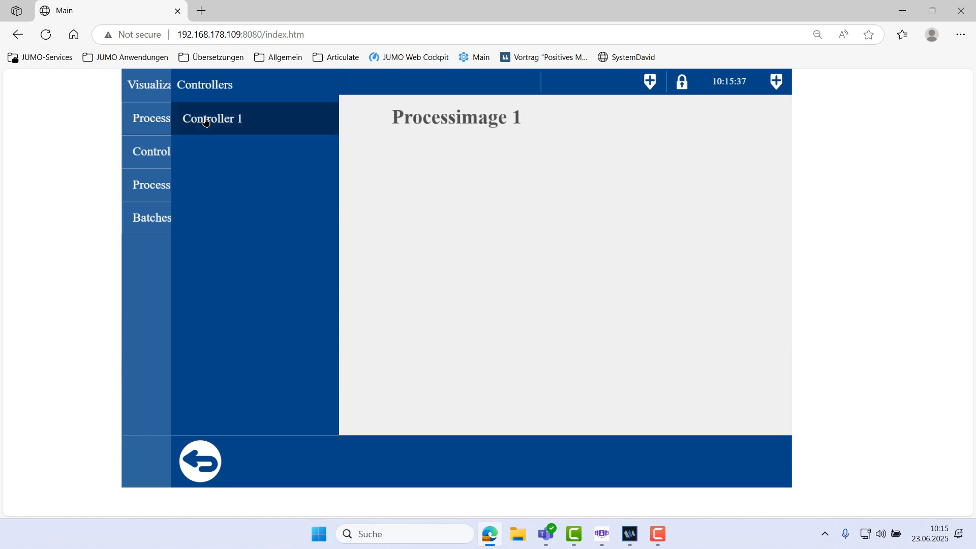
click(206, 119)
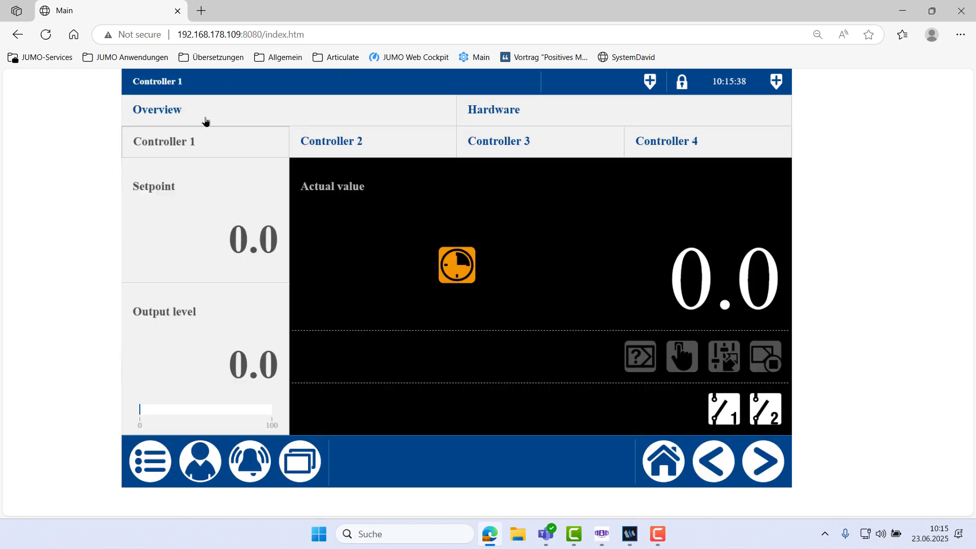
Step: Open the Oven view from the process technology section of the menu
click(298, 464)
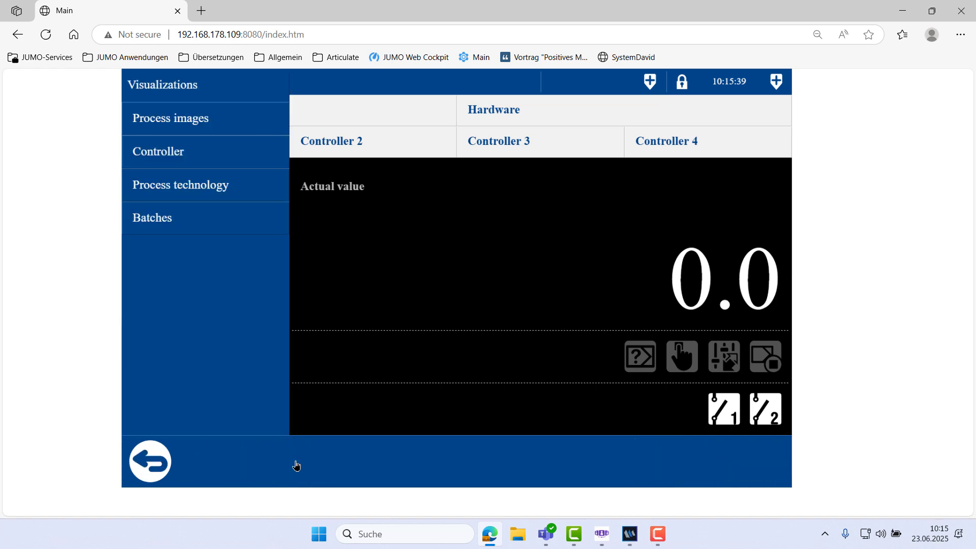
click(169, 192)
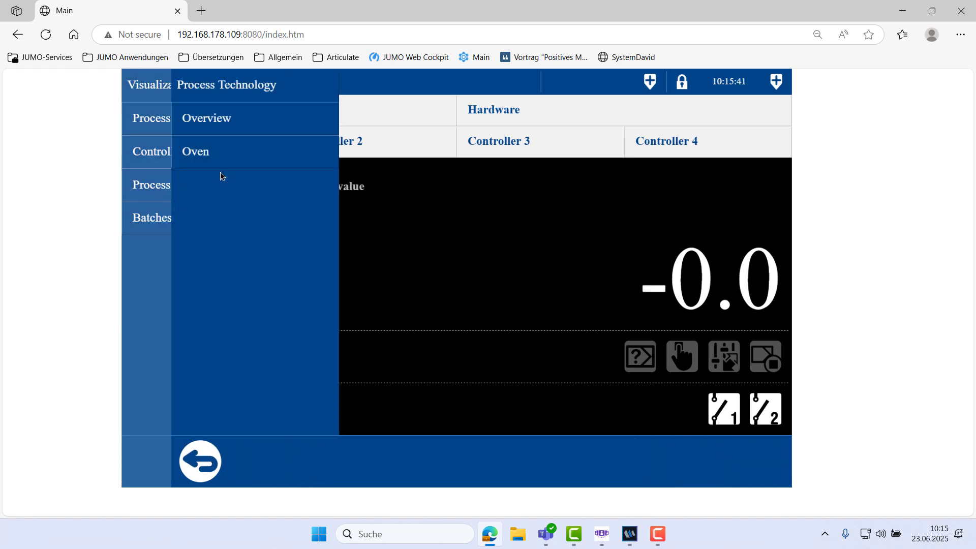
click(217, 158)
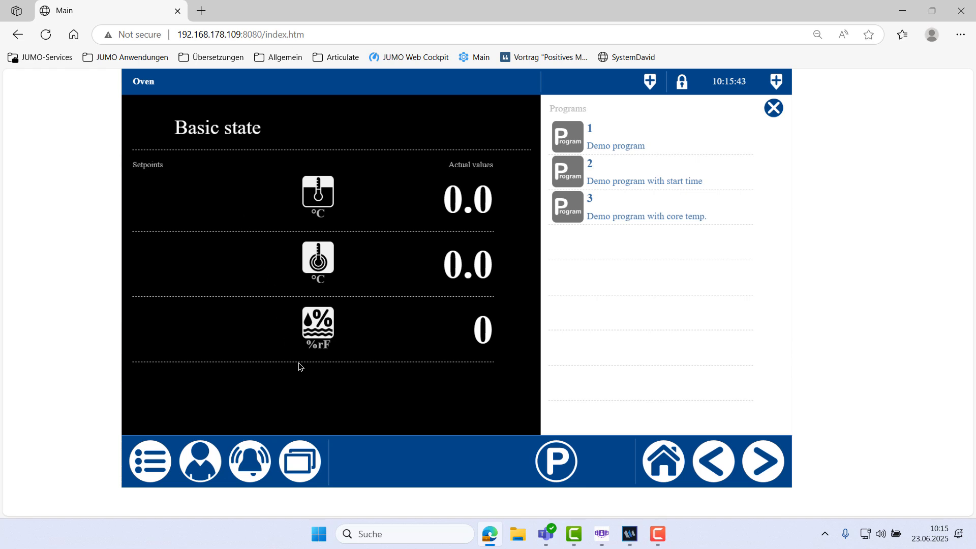
Step: Open the alarm list and then the event list from the alarm/event menu, returning afterward each time
click(237, 467)
click(148, 116)
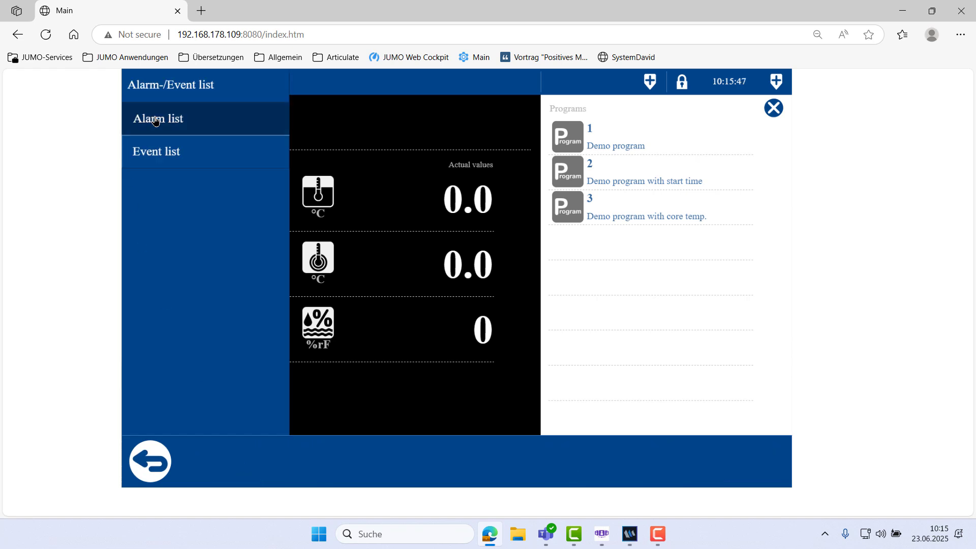
click(136, 457)
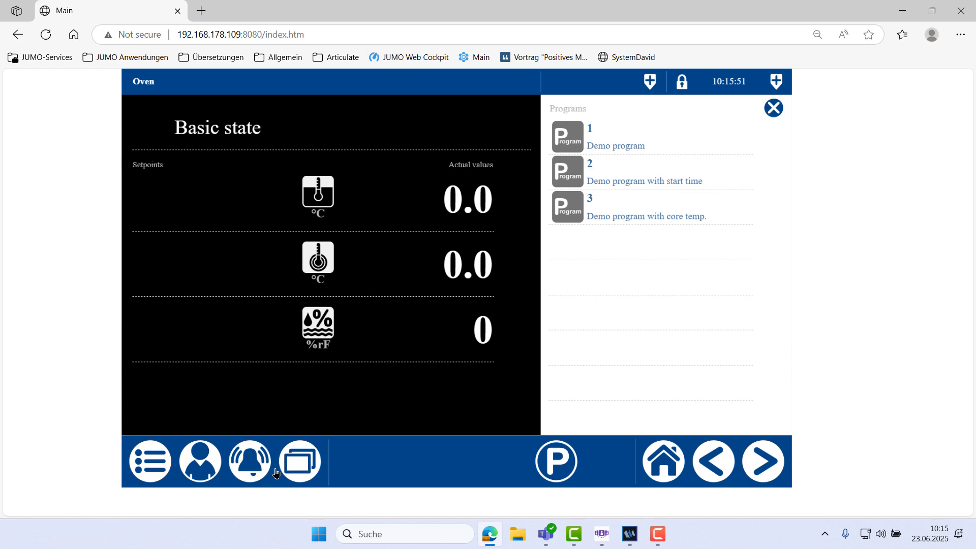
click(238, 467)
click(182, 164)
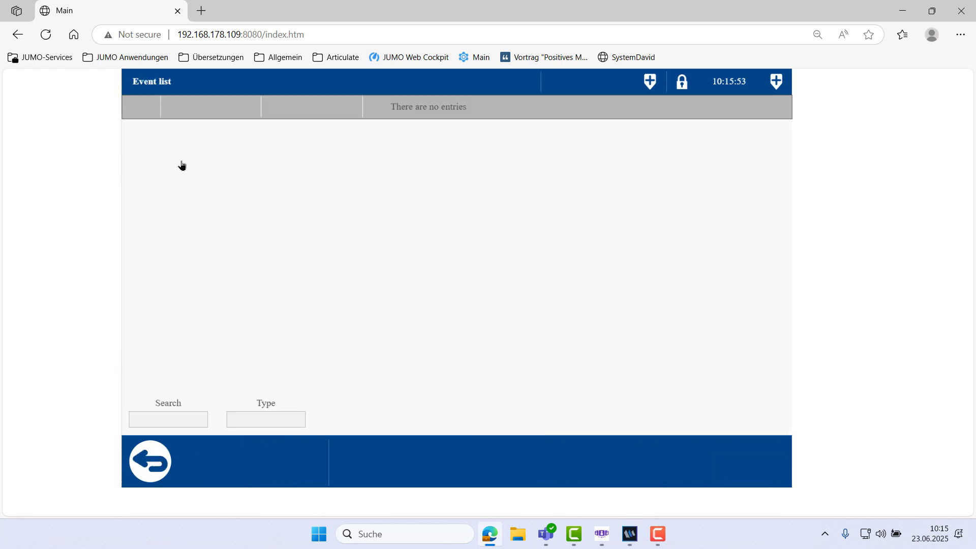
click(148, 472)
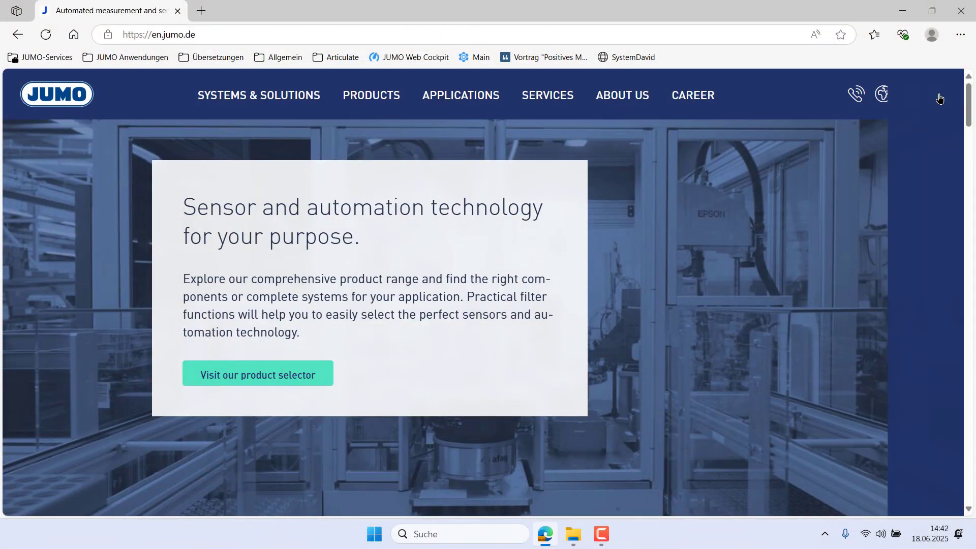
Step: Search the JUMO website for varitron 500 and open the JUMO variTRON 500 product info
click(939, 95)
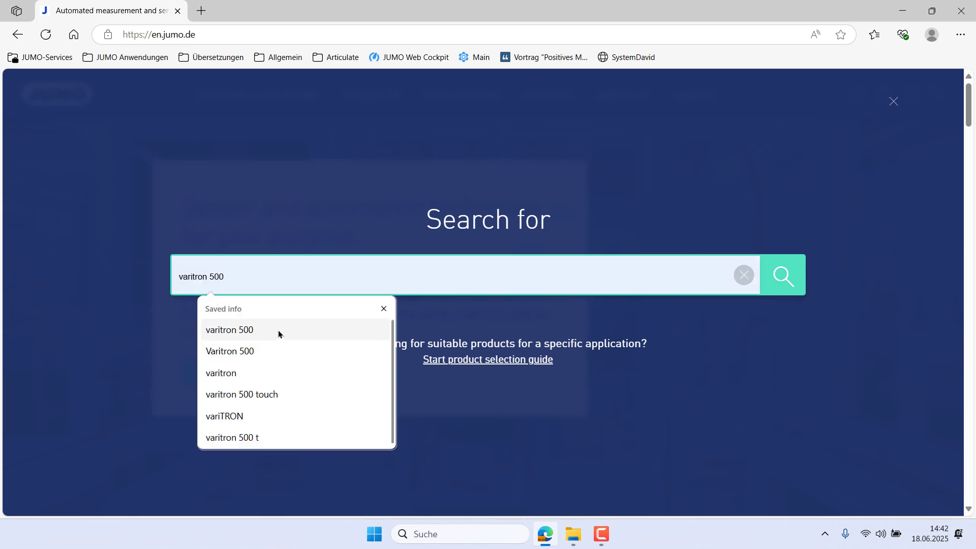
click(279, 333)
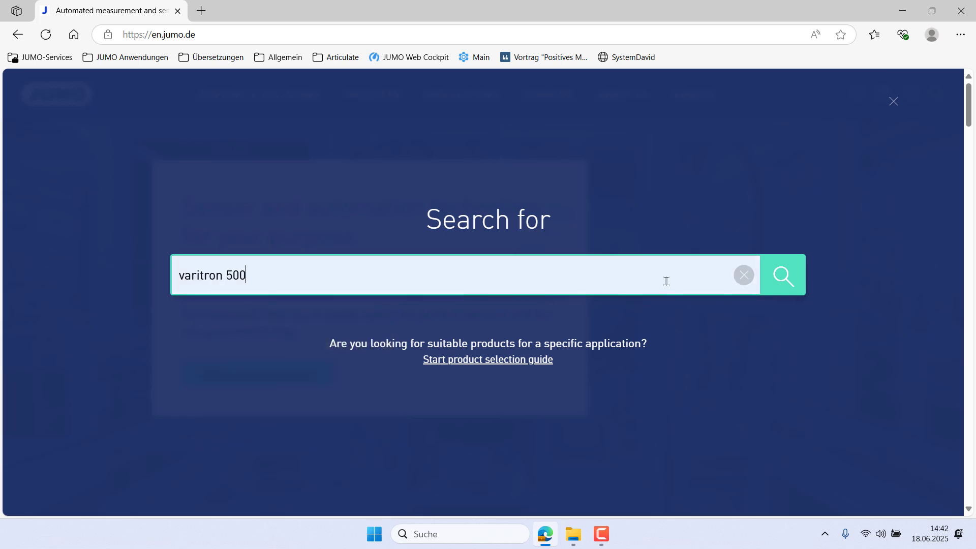
click(800, 283)
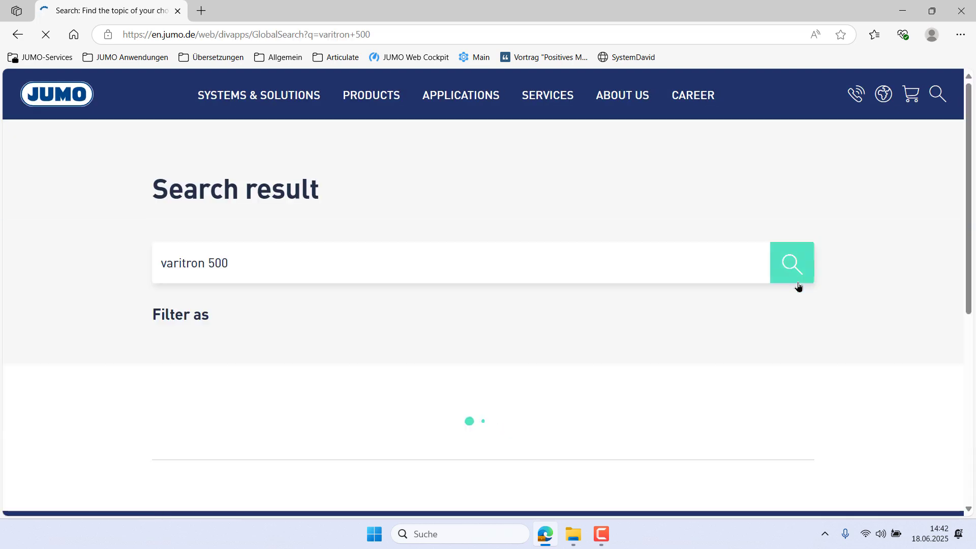
scroll(798, 286, down, 4)
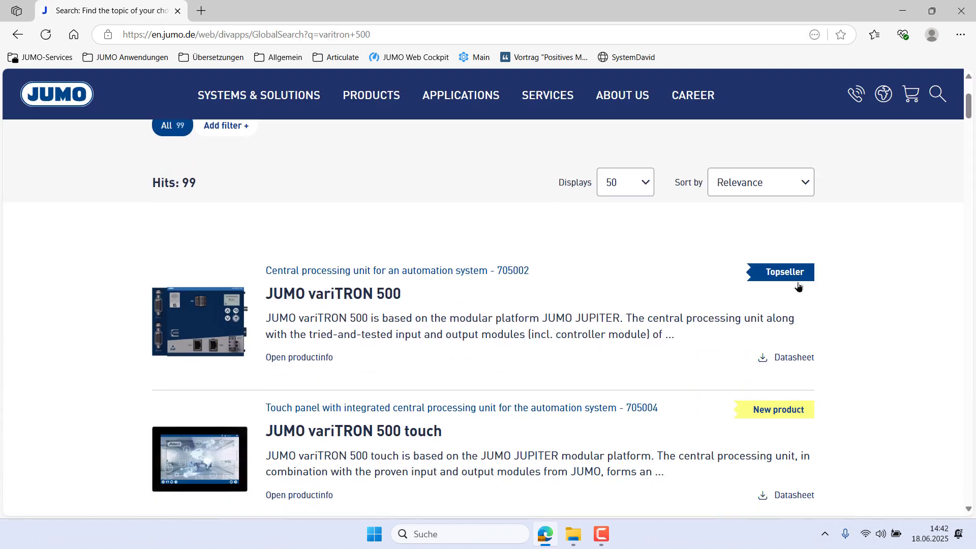
click(285, 359)
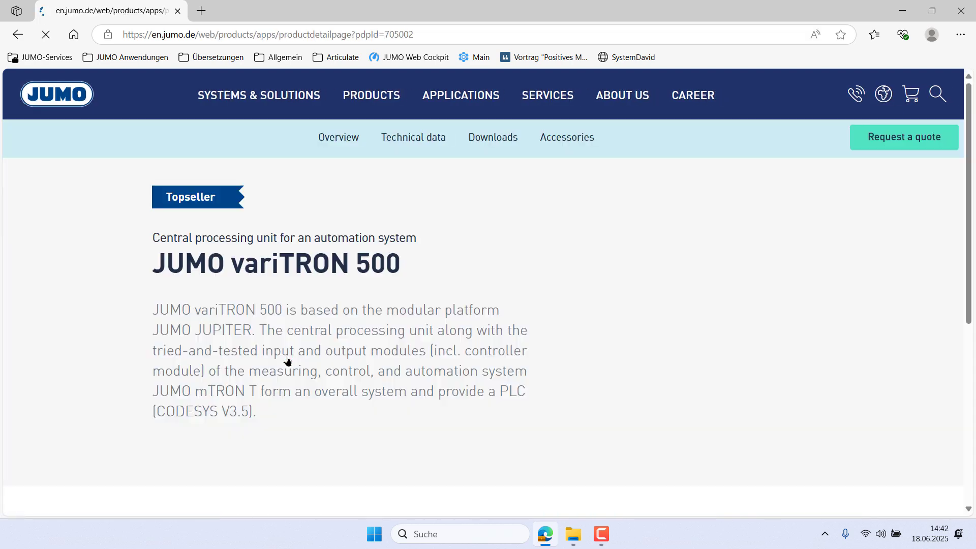
Step: Filter the product's downloads by Software 30 days Test Version and Software Free version
click(485, 143)
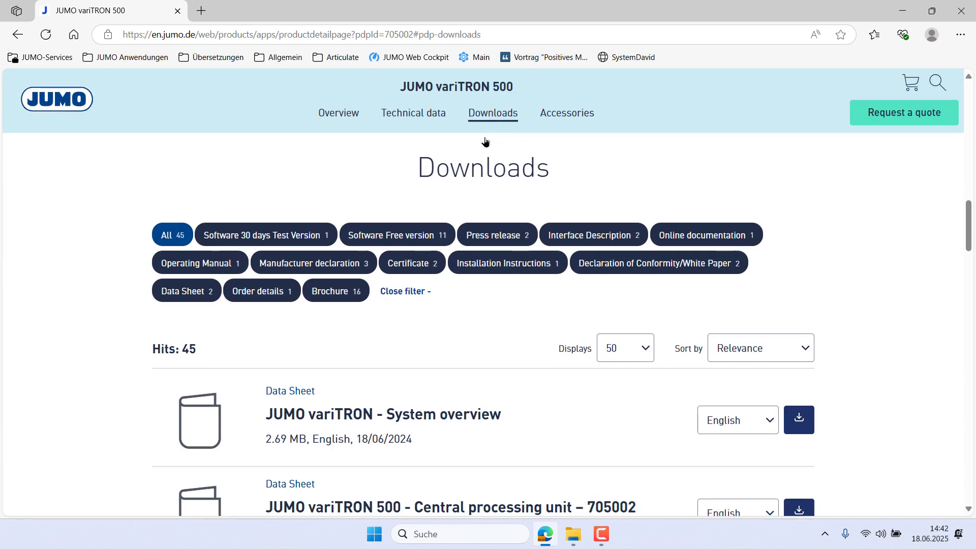
click(274, 239)
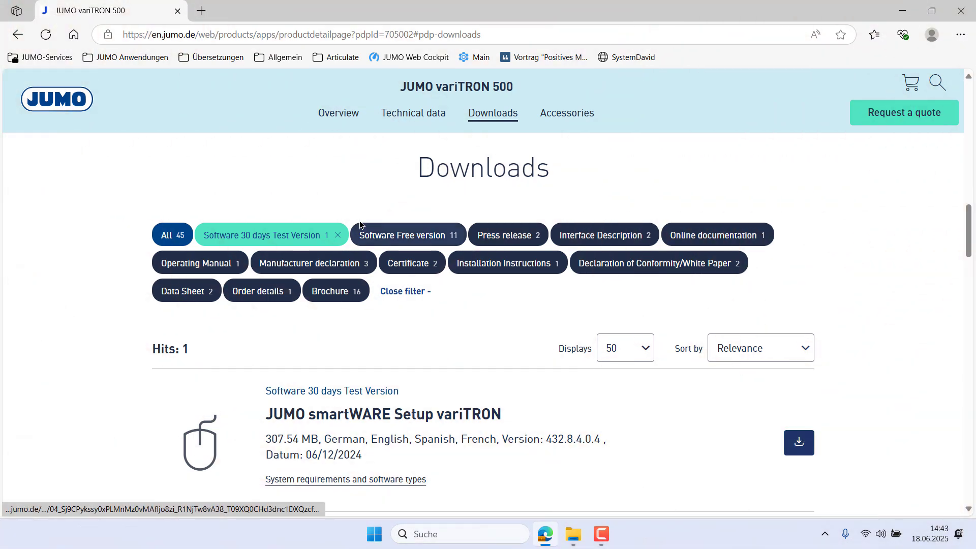
click(384, 236)
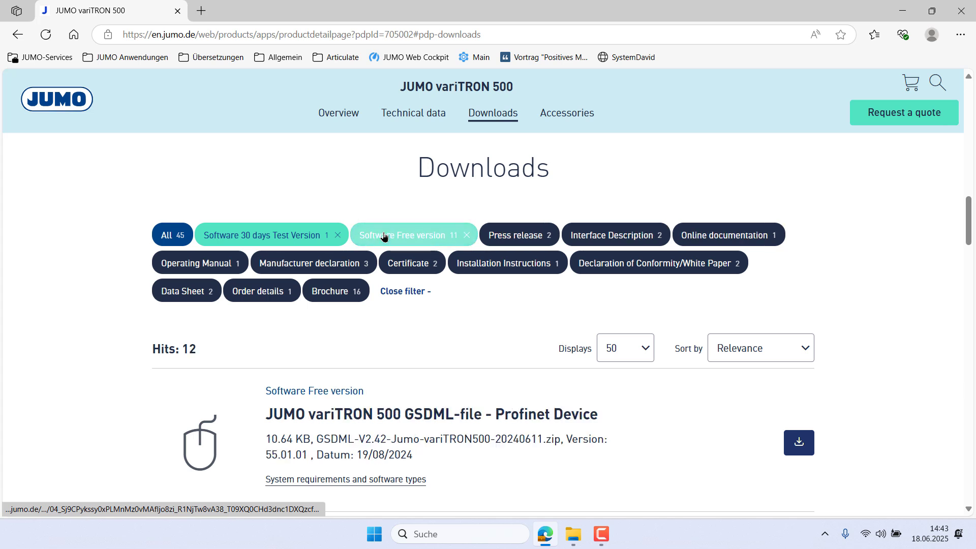
Step: Download the CODESYS Installer and the JUMO smartWARE Program incl. PT (705002) Process Technology package
scroll(407, 324, down, 3)
scroll(407, 324, down, 4)
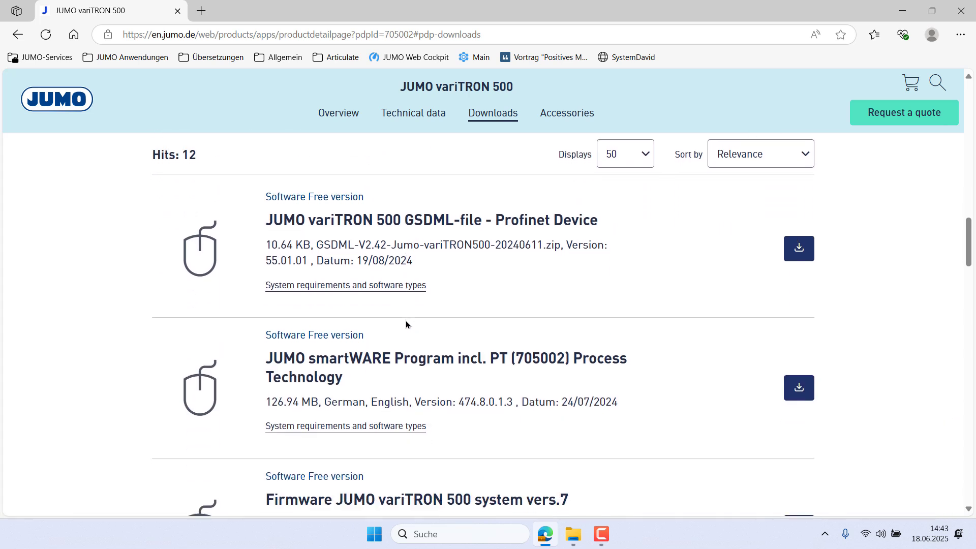
click(497, 438)
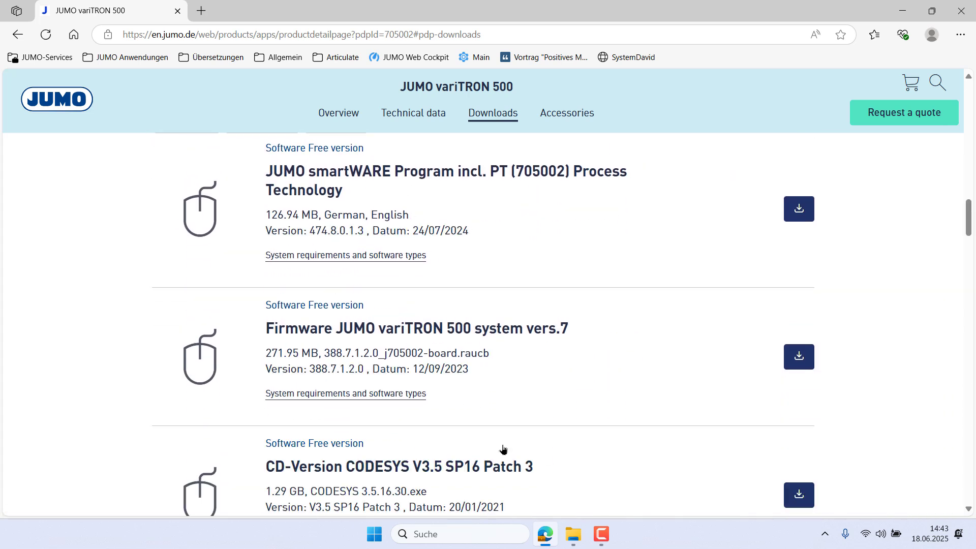
scroll(503, 450, down, 6)
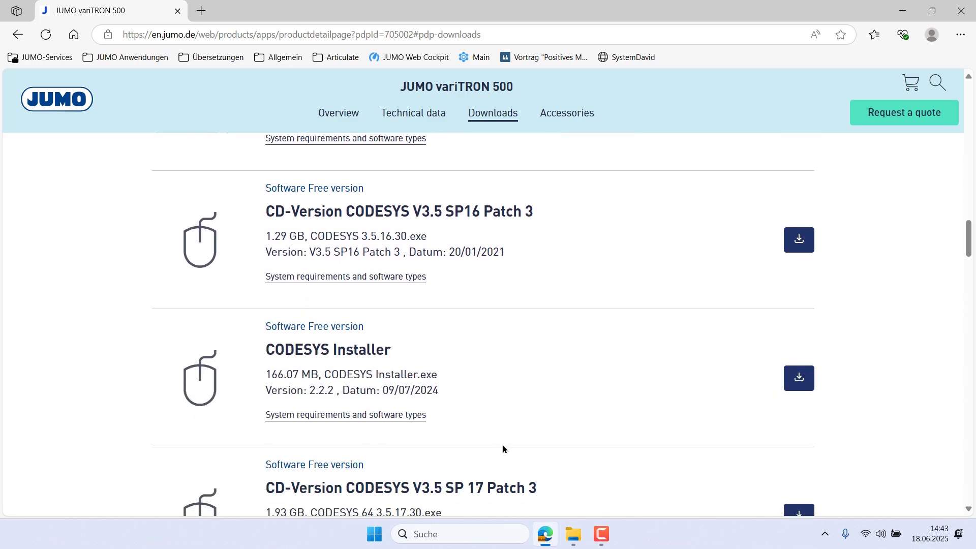
click(799, 315)
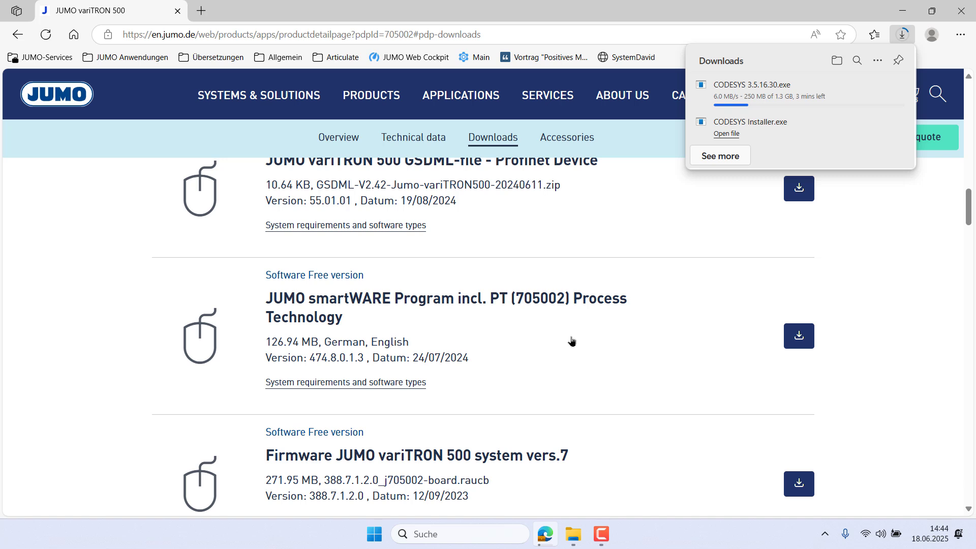
click(800, 335)
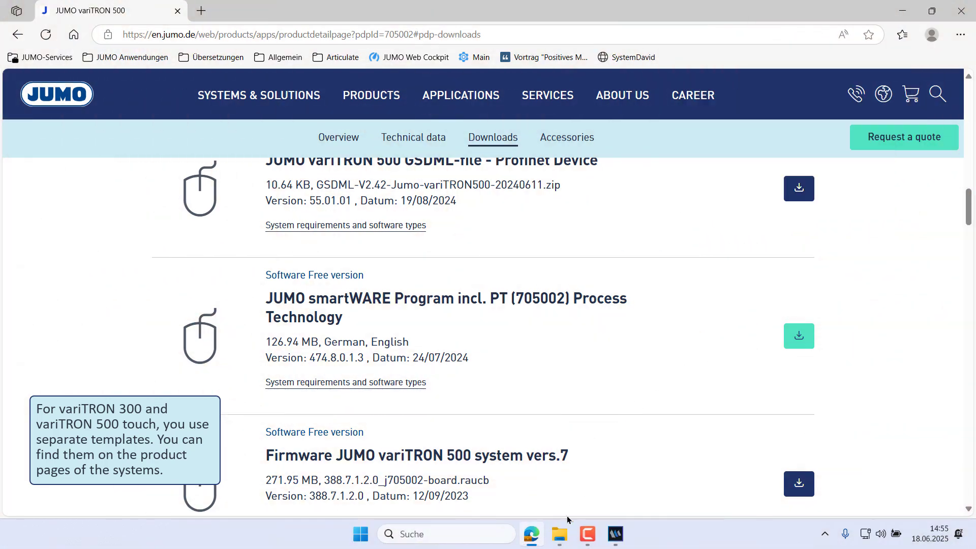
Step: Launch the downloaded CODESYS Installer and install its required Microsoft Windows Desktop Runtime components
click(560, 535)
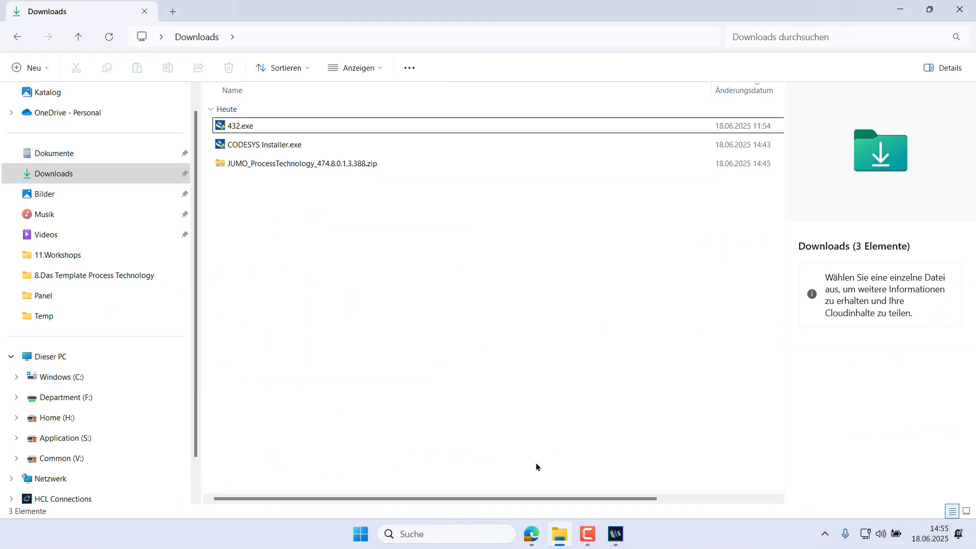
double_click(275, 126)
double_click(302, 153)
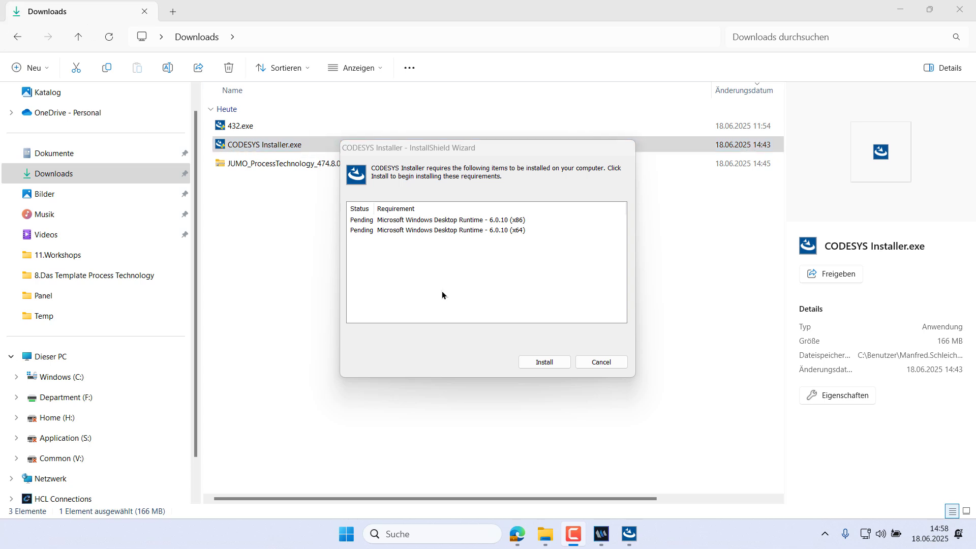
click(538, 364)
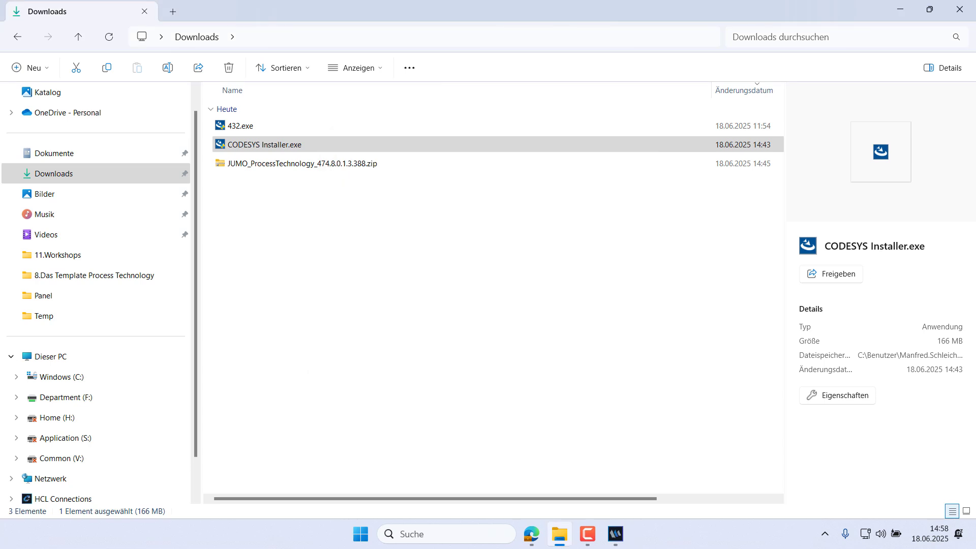
Step: Open the installation PDF inside the JUMO_ProcessTechnology zip archive and read through its CODESYS setup instructions
double_click(350, 170)
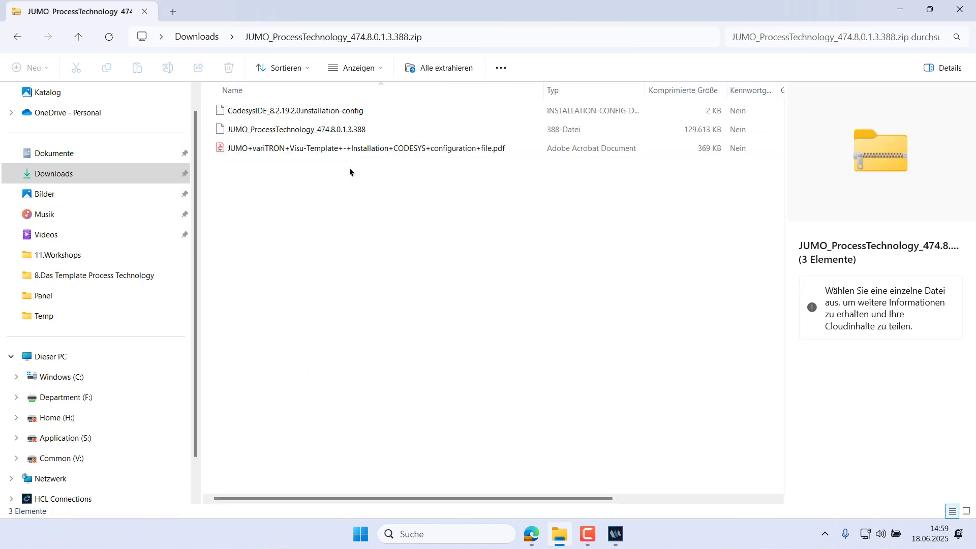
click(355, 152)
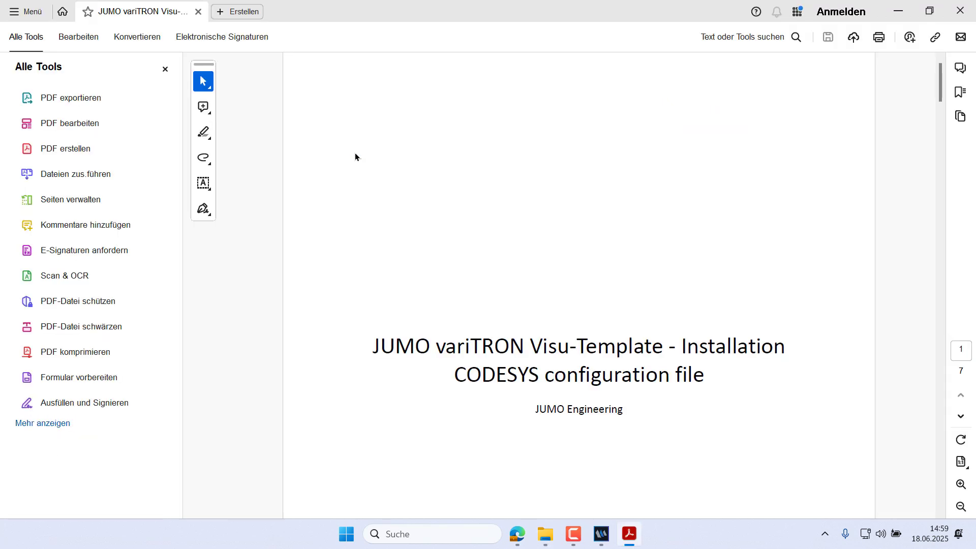
scroll(356, 155, down, 10)
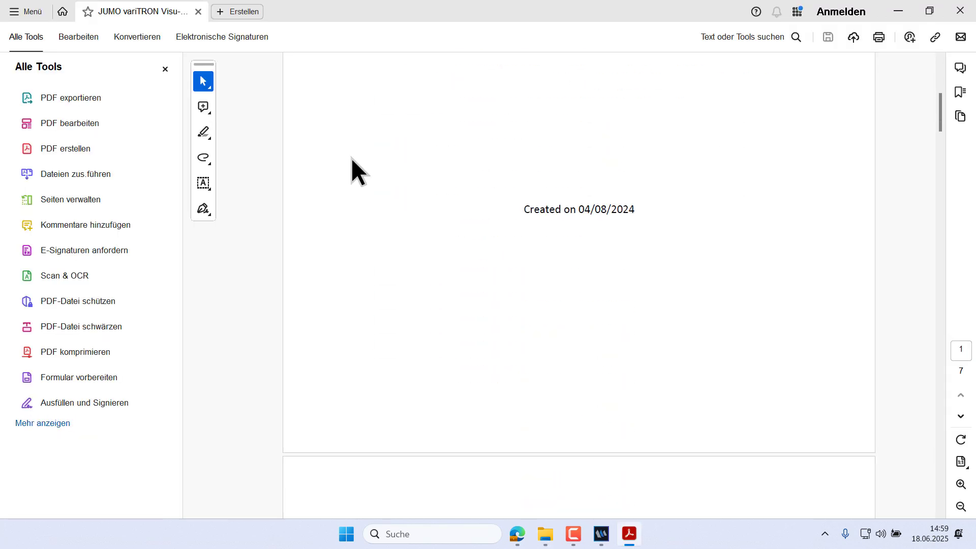
scroll(351, 165, down, 15)
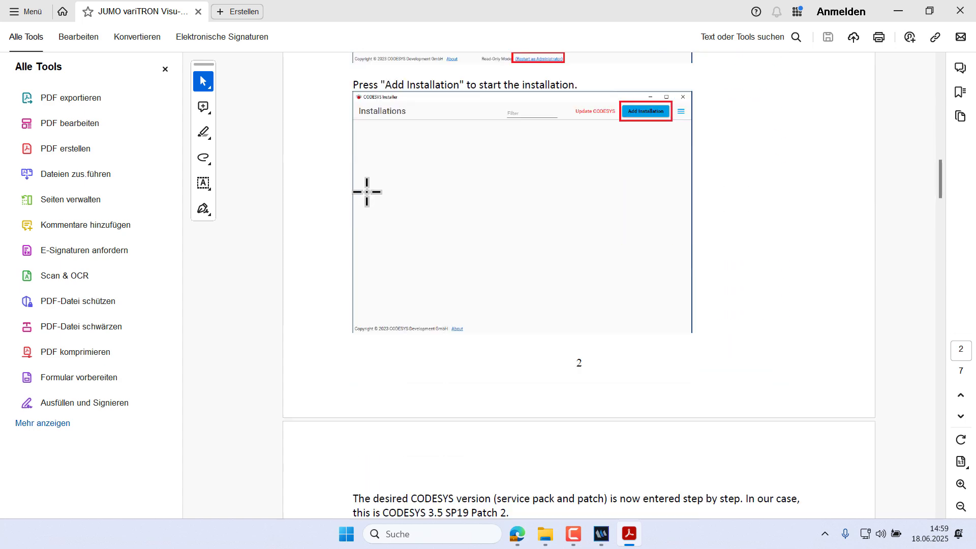
scroll(373, 201, down, 10)
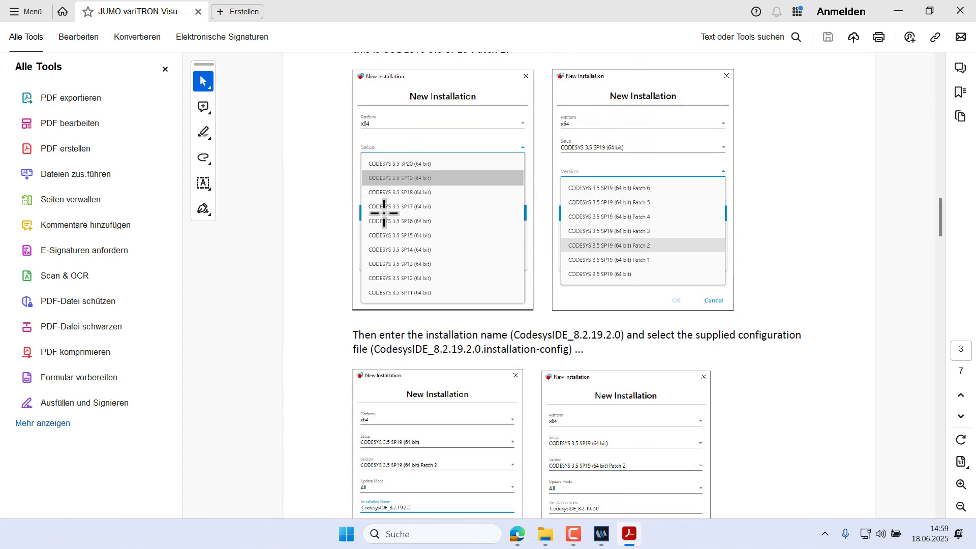
Step: Examine the PDF's screenshots of the CODESYS setup and version selection lists
scroll(459, 242, up, 3)
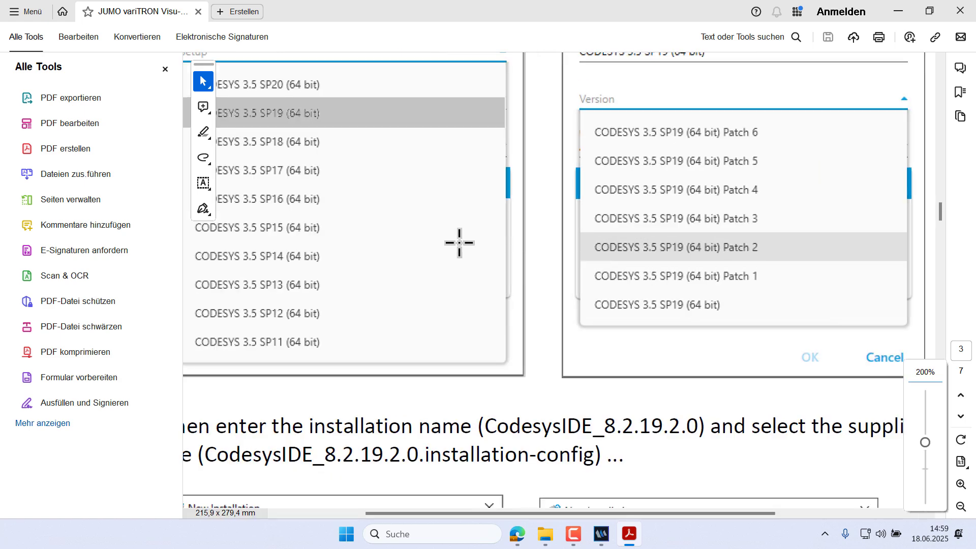
mouse_move(542, 517)
mouse_down()
mouse_move(492, 515)
mouse_move(527, 514)
mouse_up()
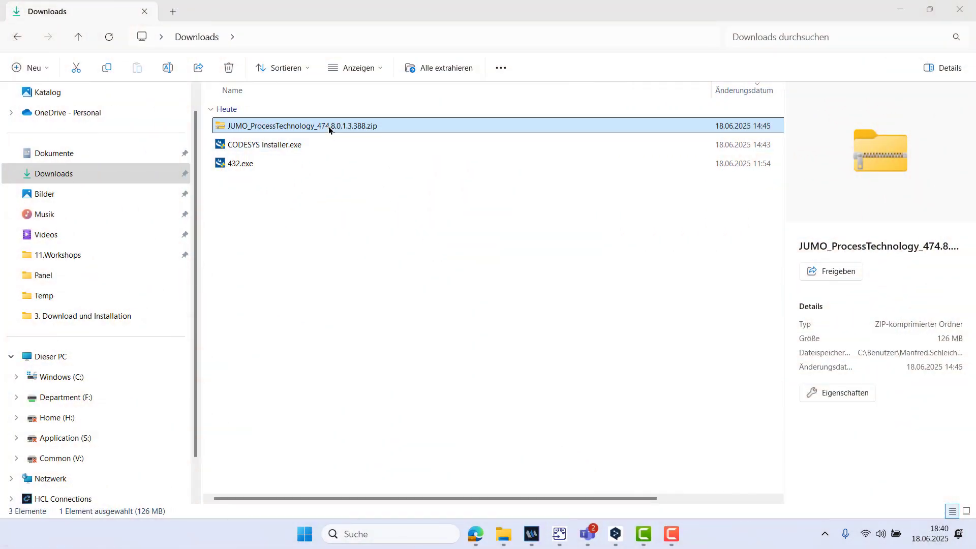
Step: Extract the JUMO_ProcessTechnology_474.8.0.1.3.388 zip archive into the Downloads folder
right_click(328, 126)
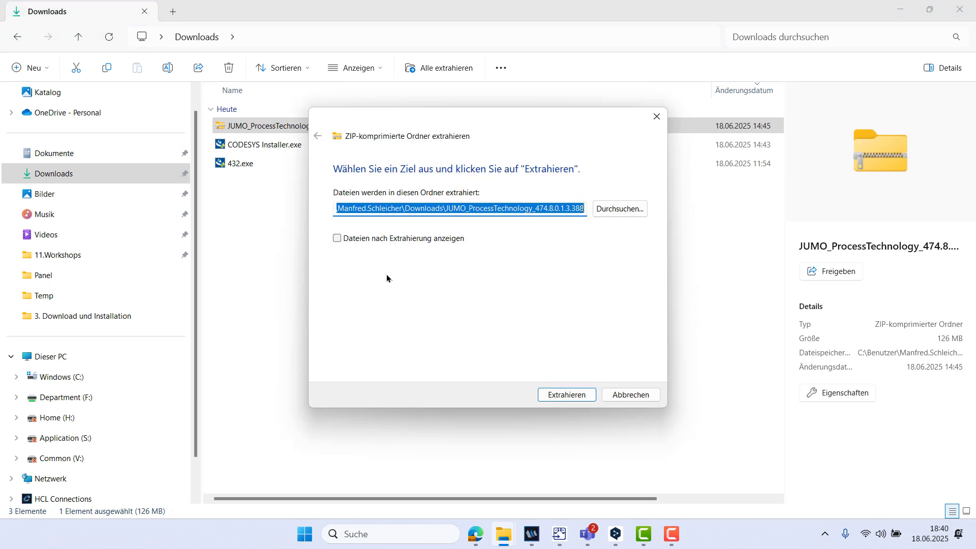
click(597, 215)
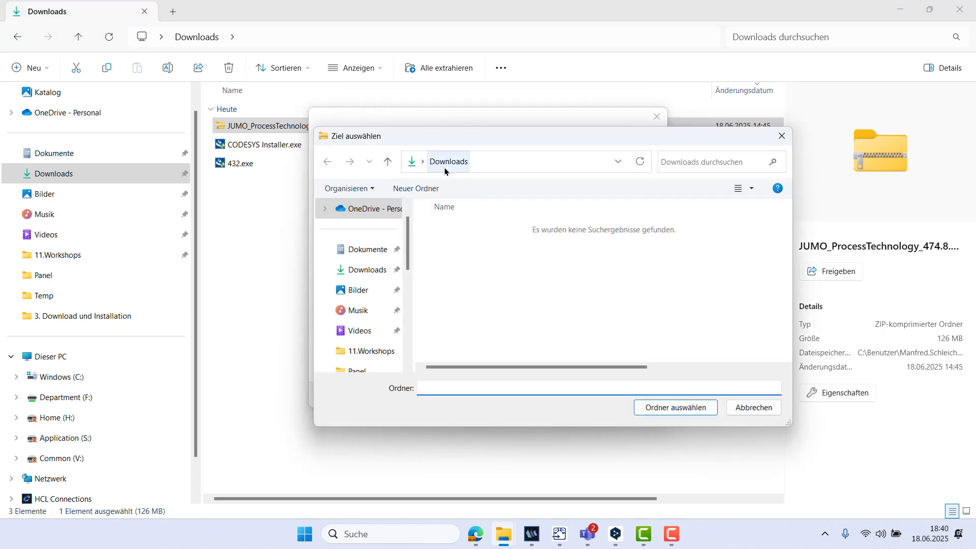
click(438, 165)
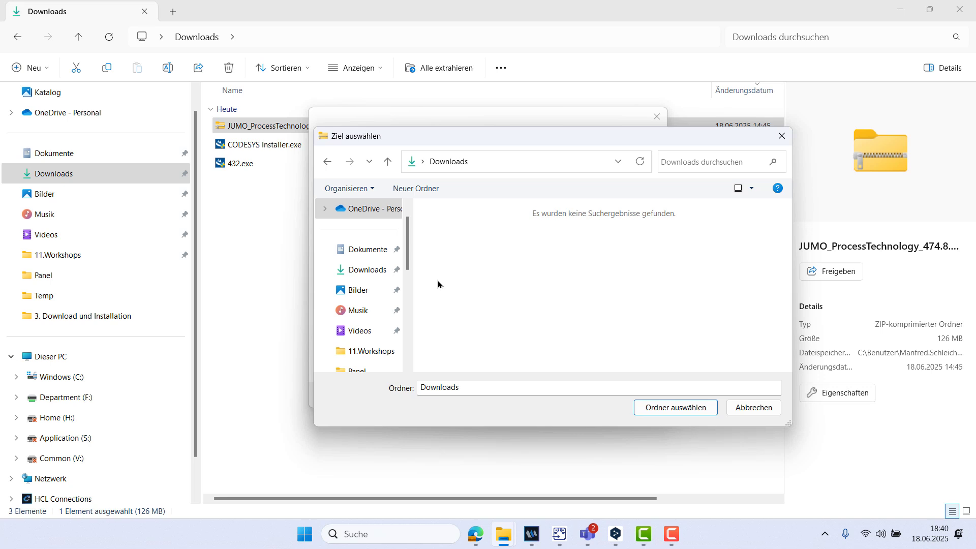
click(687, 409)
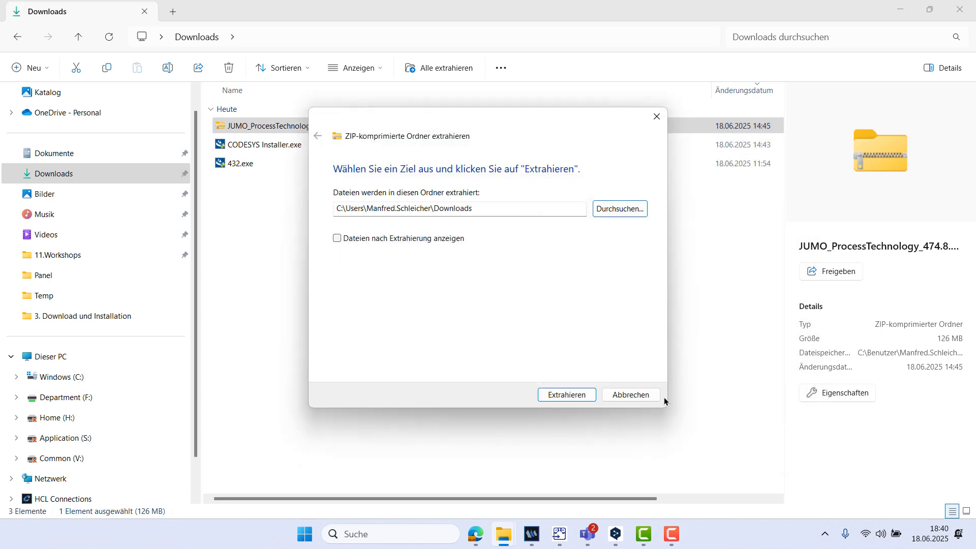
click(572, 395)
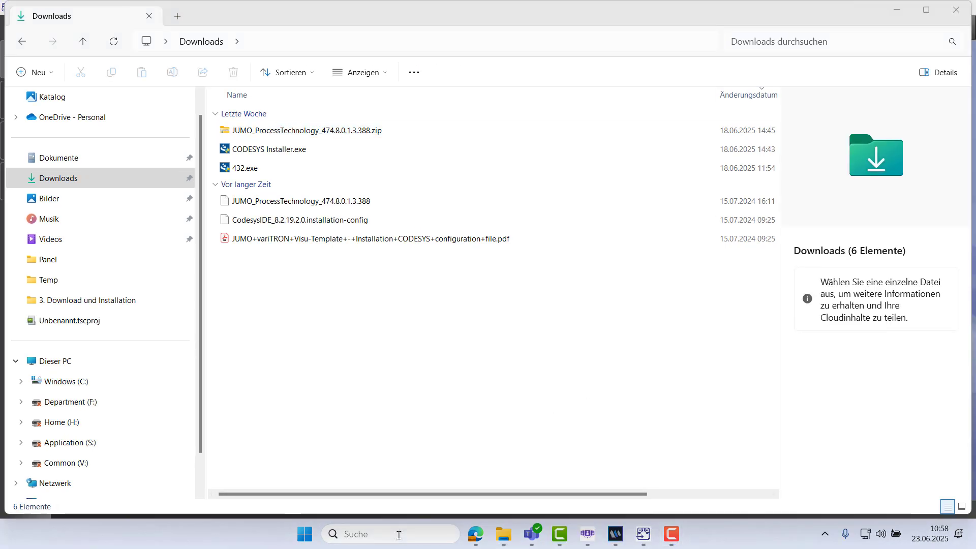
Step: Search for and open the CODESYS Installer
click(442, 533)
text(inst)
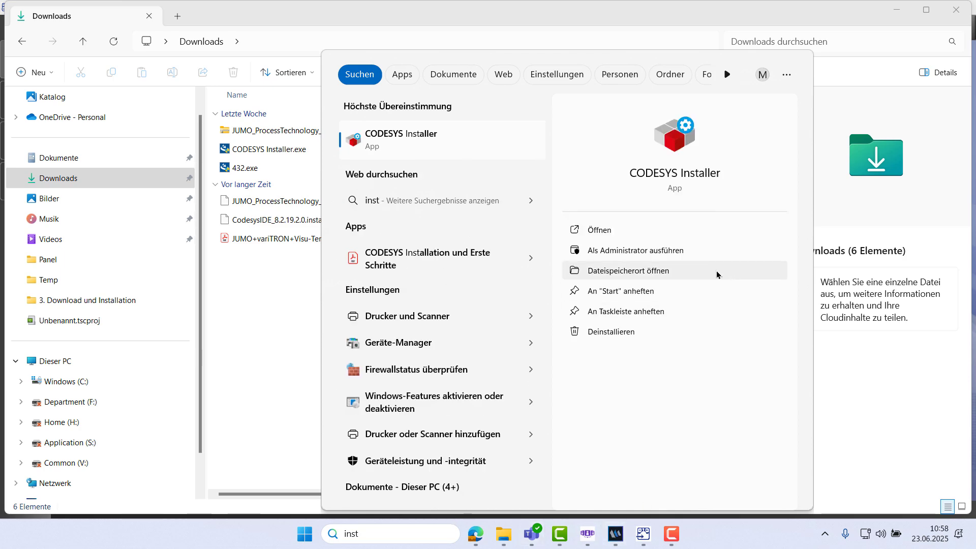
click(652, 234)
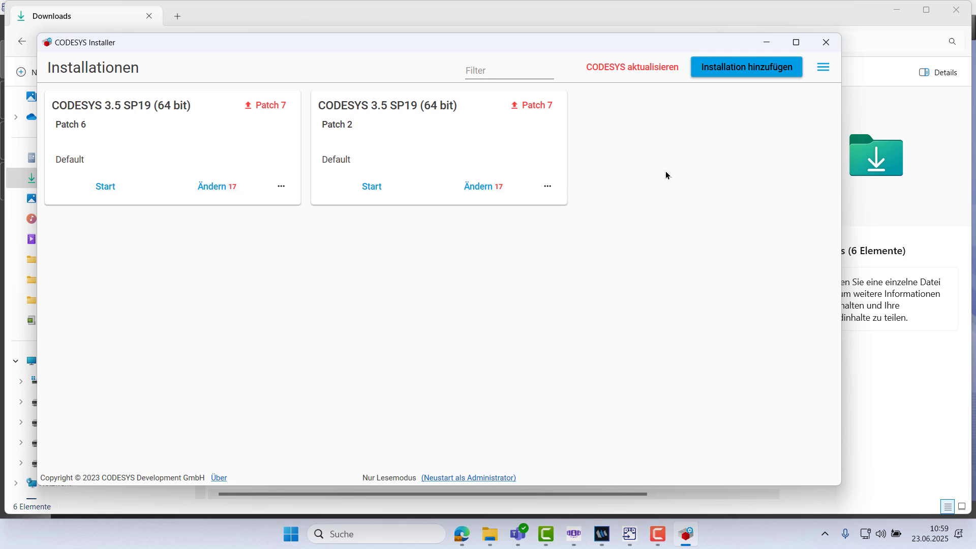
Step: Add a new installation with setup CODESYS 3.5 SP19 (64 bit) and version CODESYS 3.5 SP19 (64 bit) Patch 2
click(758, 67)
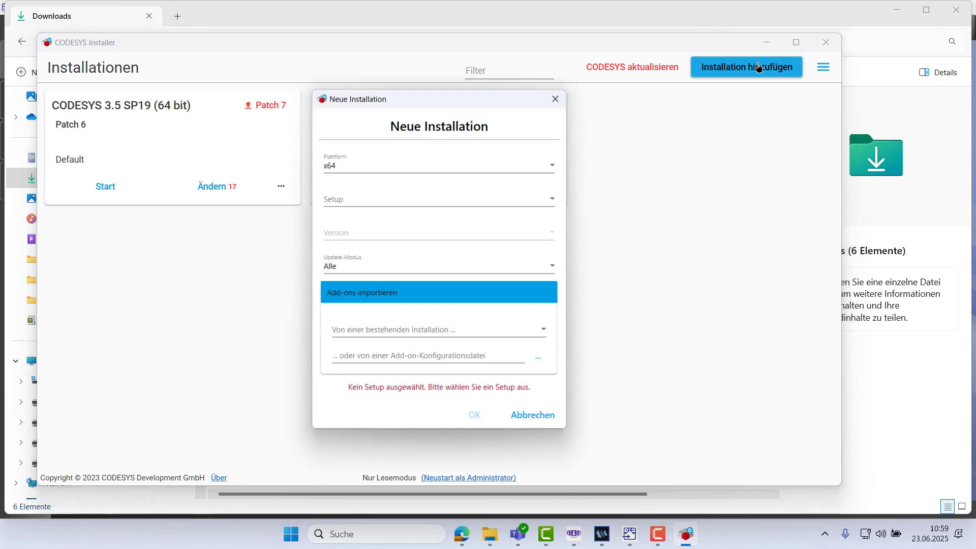
click(552, 204)
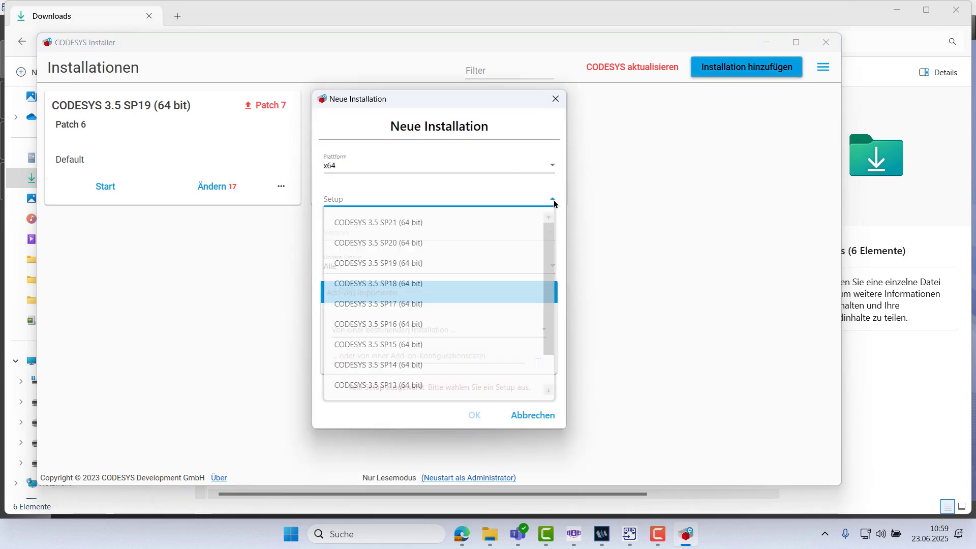
click(475, 263)
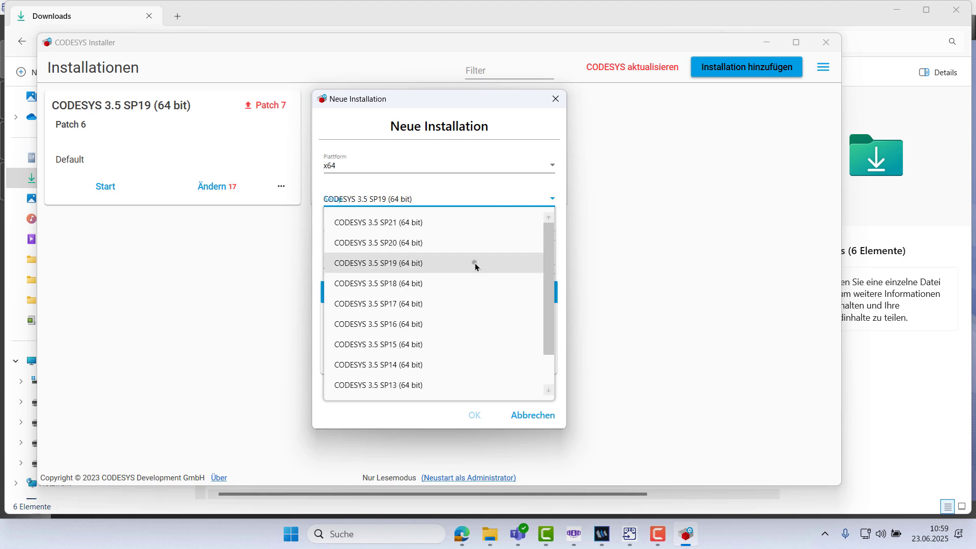
click(551, 234)
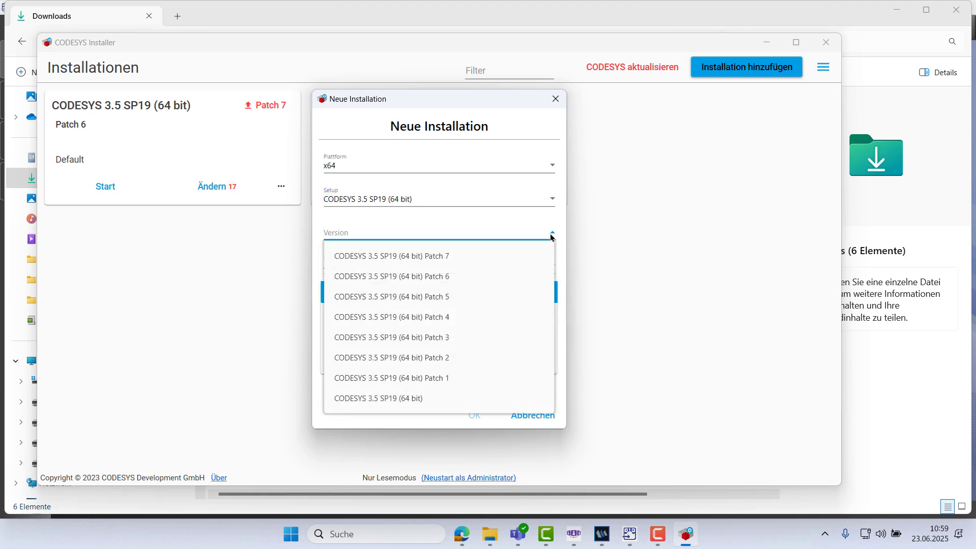
click(449, 361)
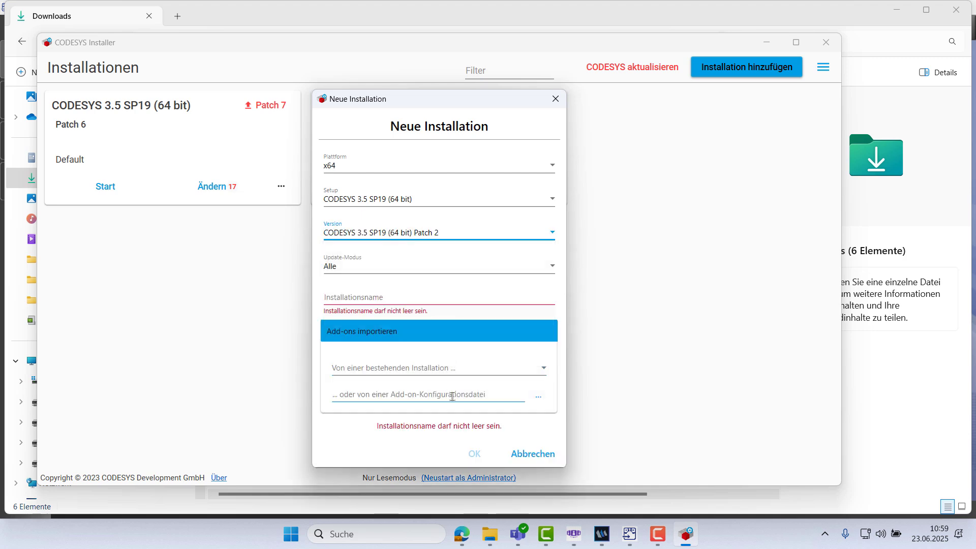
Step: Import add-ons from the CodesysIDE_8.2.19.2.0.installation-config file in the Downloads folder
click(530, 401)
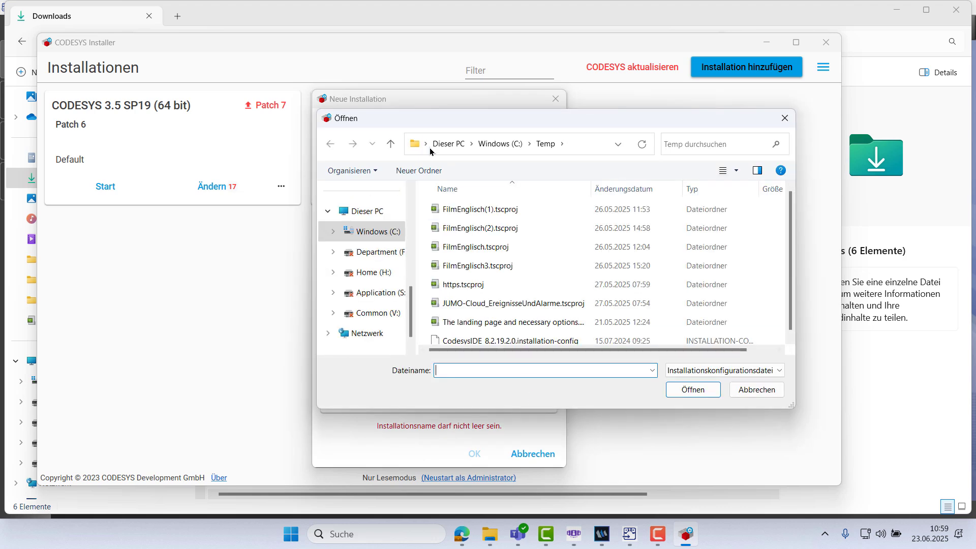
click(426, 145)
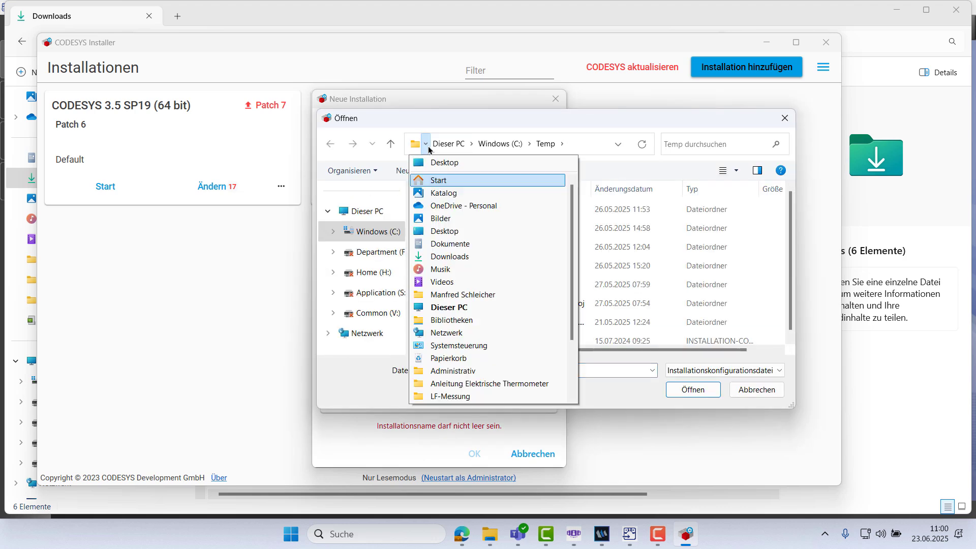
click(456, 262)
click(461, 247)
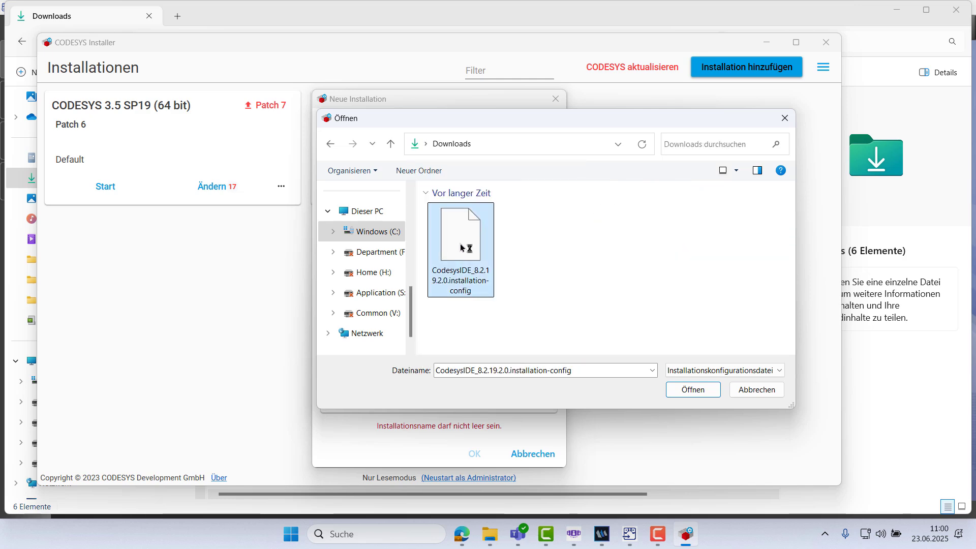
click(693, 390)
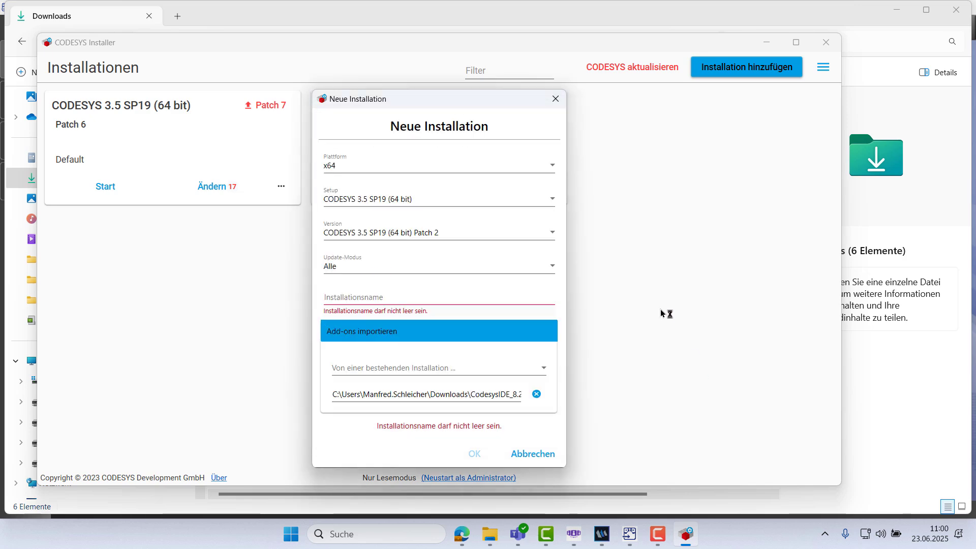
Step: Name the installation CODESYS V3.5 Patch 2
click(392, 301)
text(CODESYS V3.5)
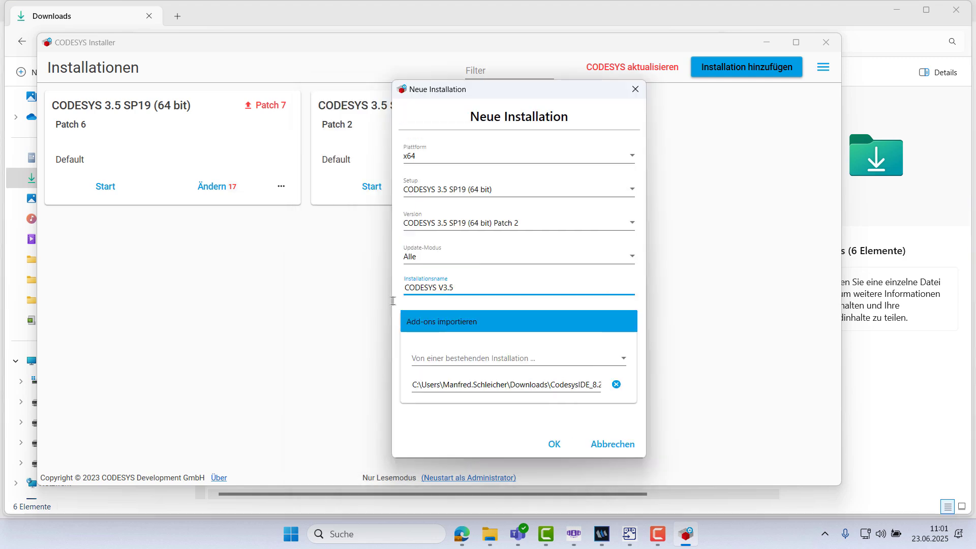
text(Patch 2)
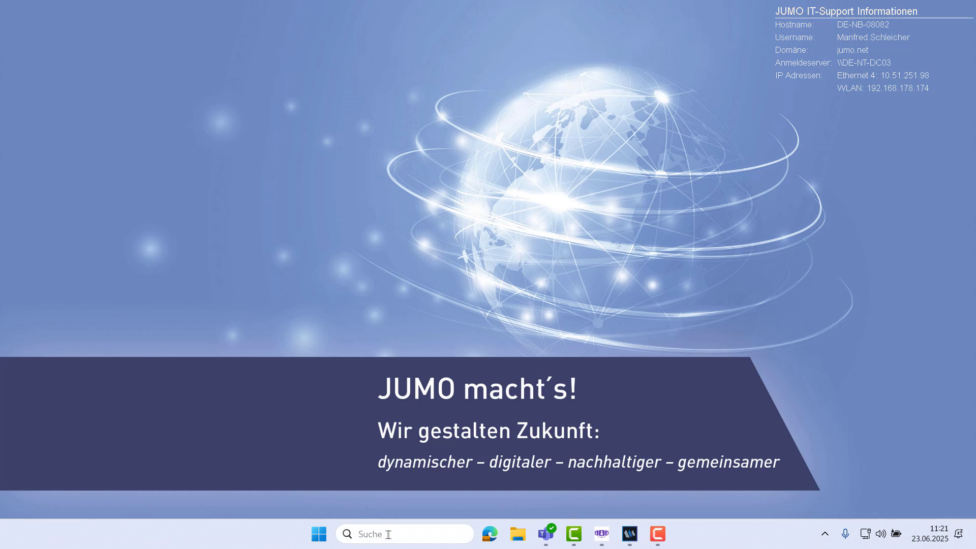
Step: Search for JUMO variTRON (64 Bit) and run it as administrator
click(388, 534)
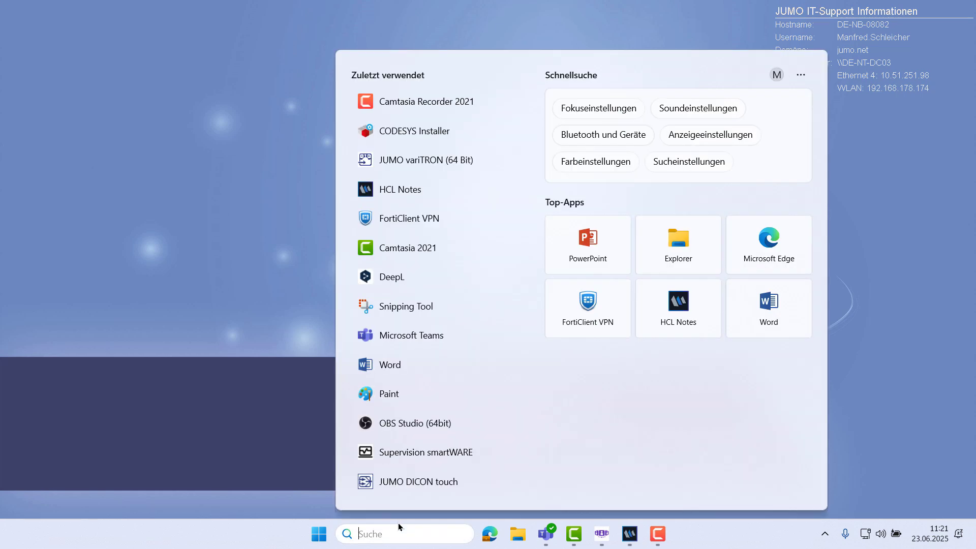
text(var)
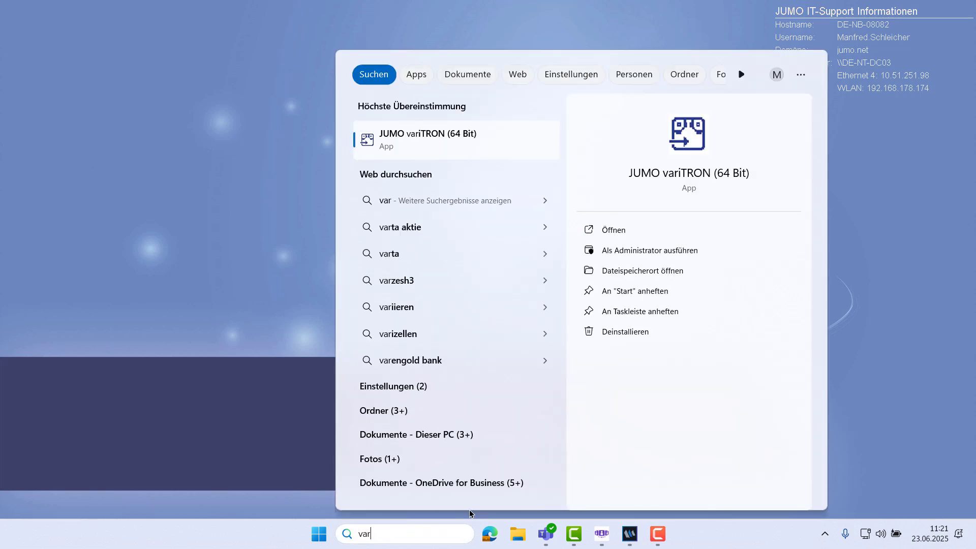
click(650, 249)
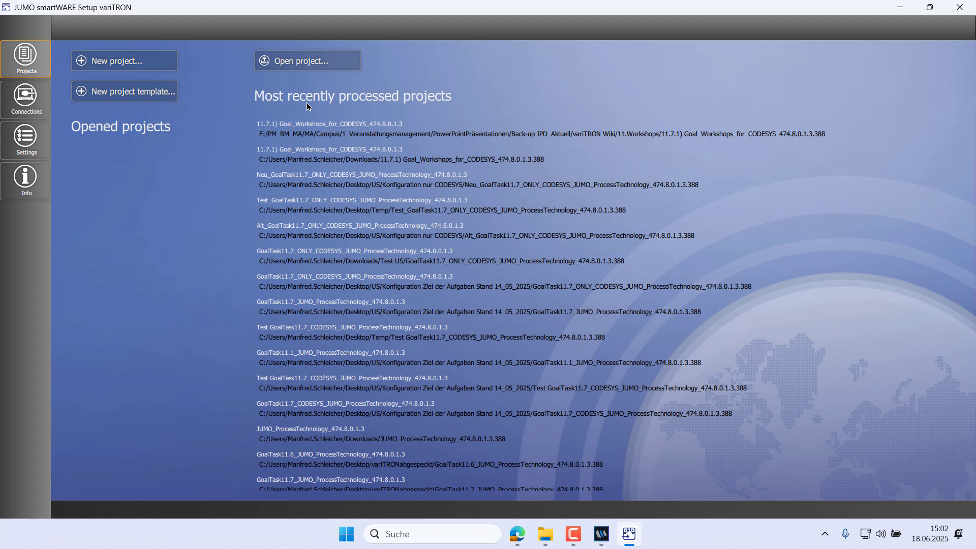
Step: Open the project JUMO_ProcessTechnology_474.8.0.1.3.388 from the Downloads folder
click(299, 60)
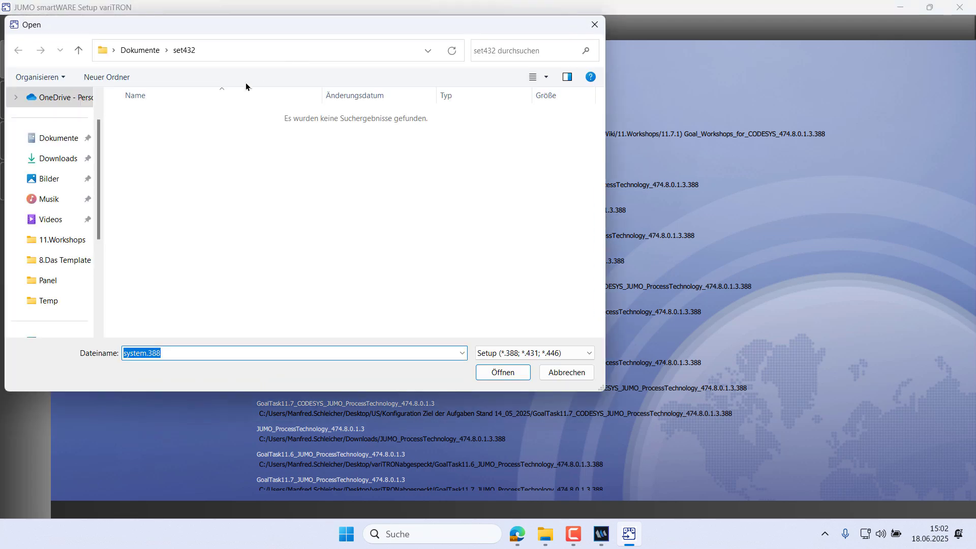
click(68, 163)
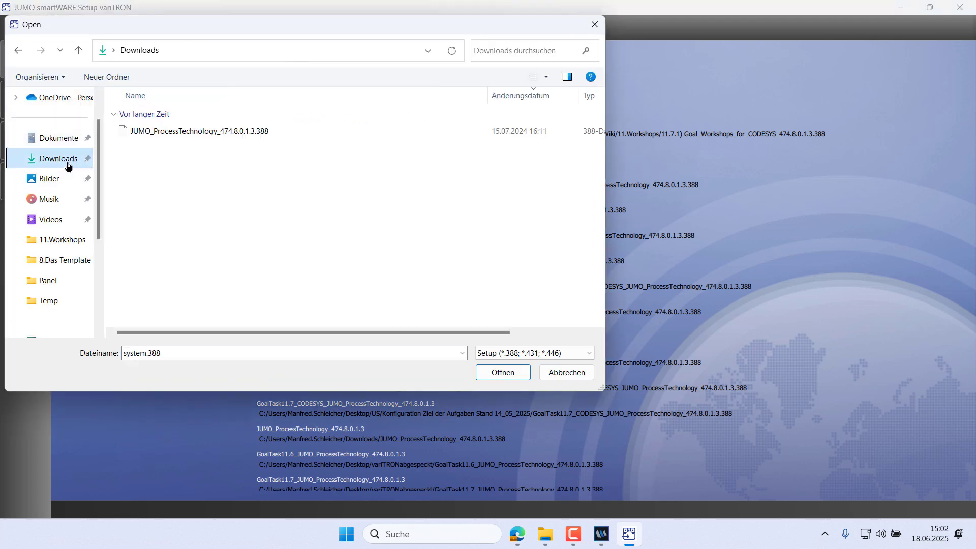
double_click(153, 134)
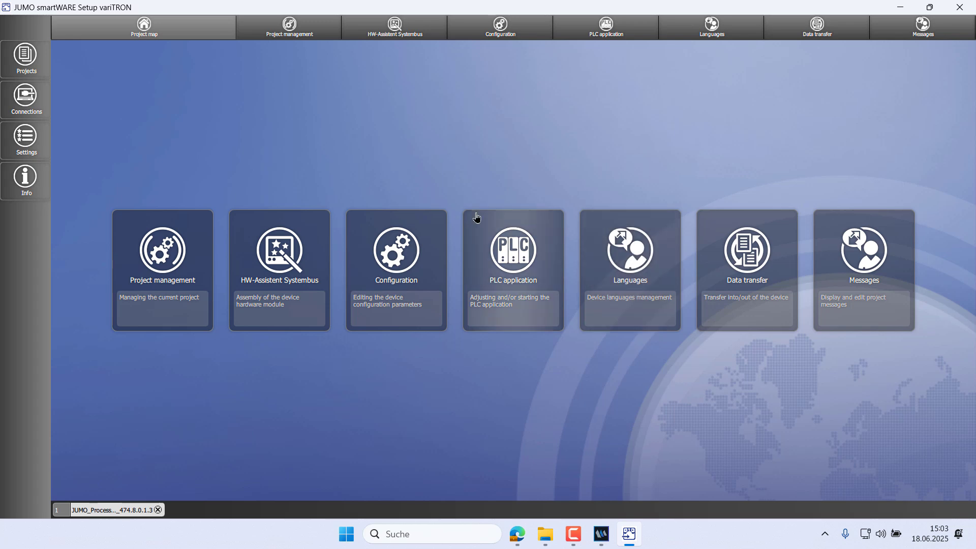
Step: Add a variTRON 500 connection named variTRON 500 webinar with host address 10.168.178.109 and apply it
click(34, 104)
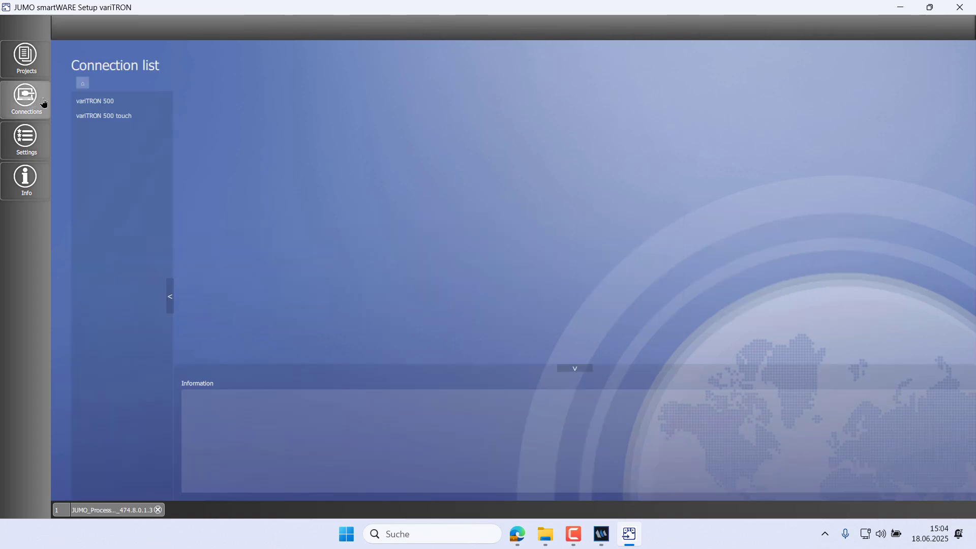
click(92, 109)
click(82, 134)
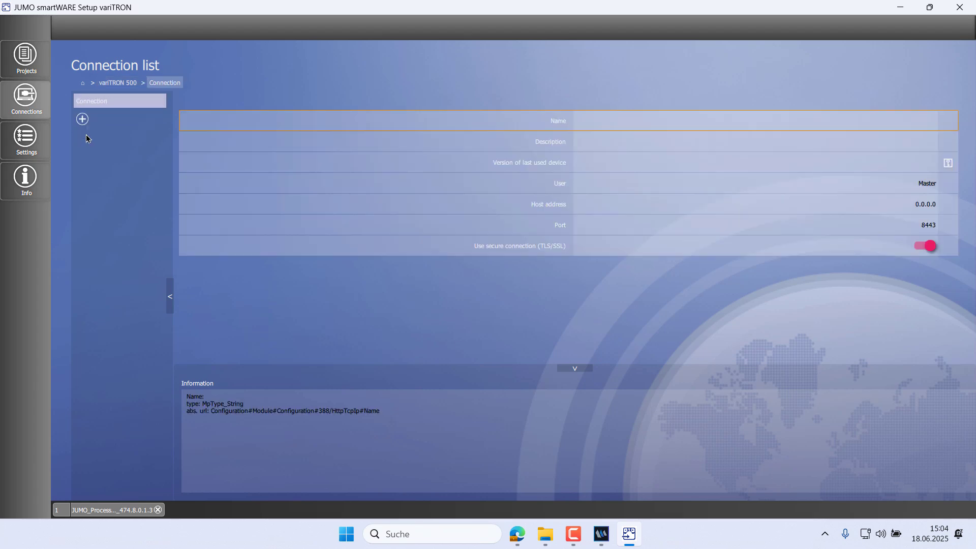
text(variTRON 500)
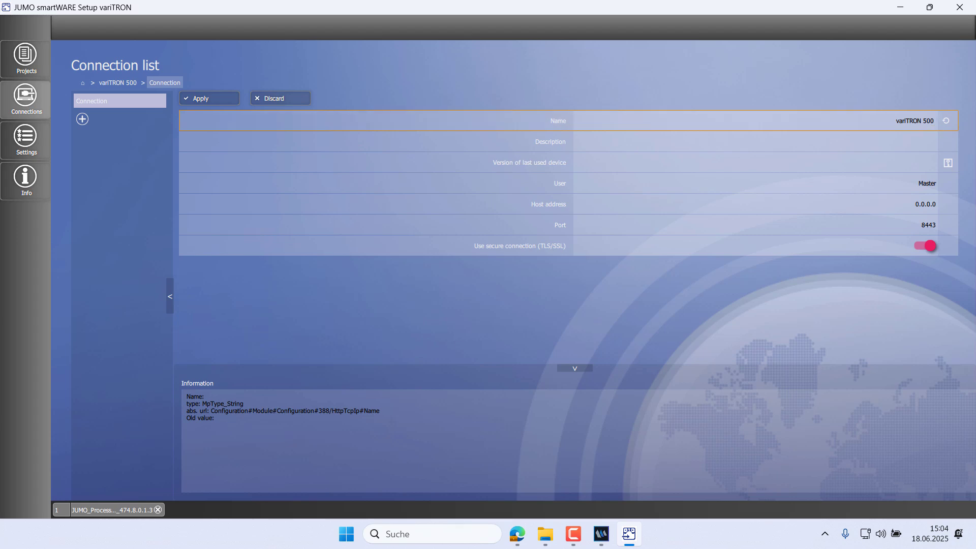
text(webinar)
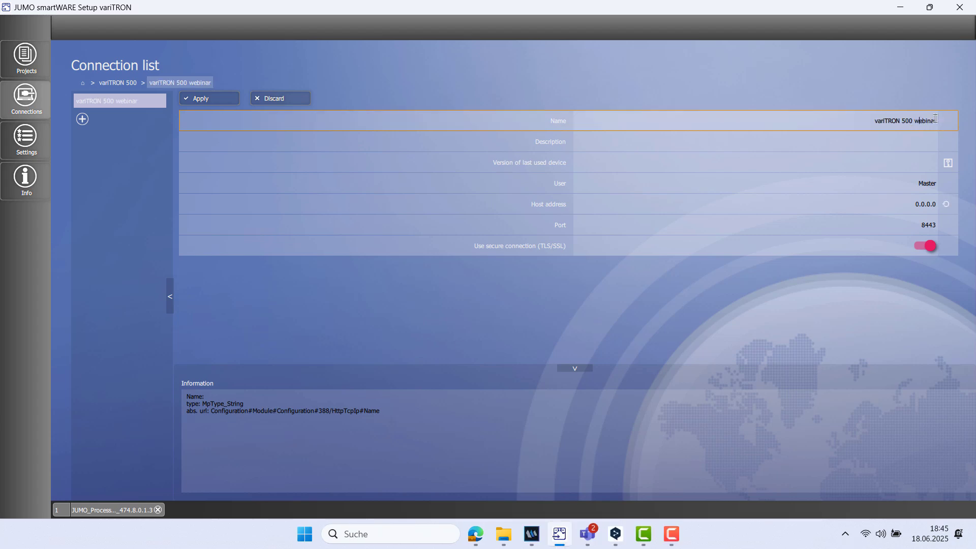
drag(914, 207, 975, 211)
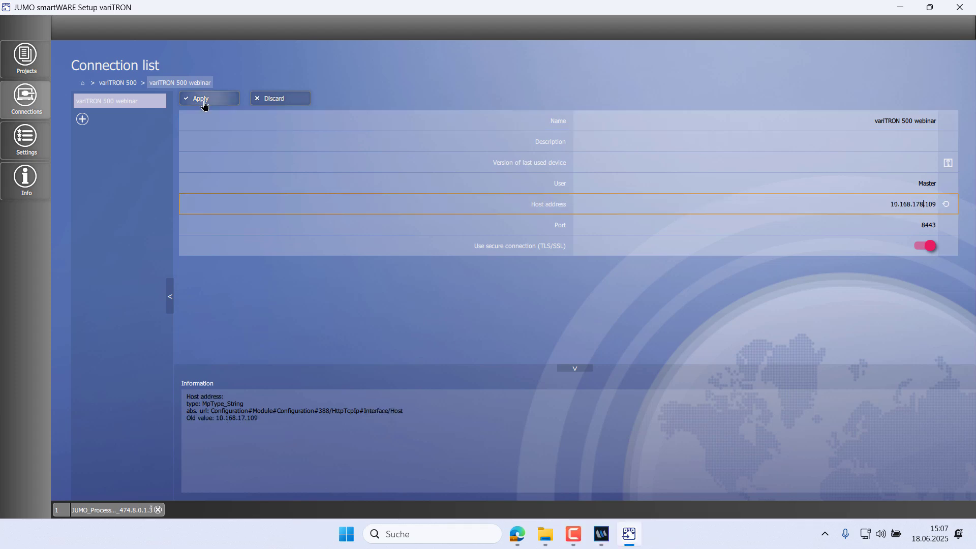
click(205, 99)
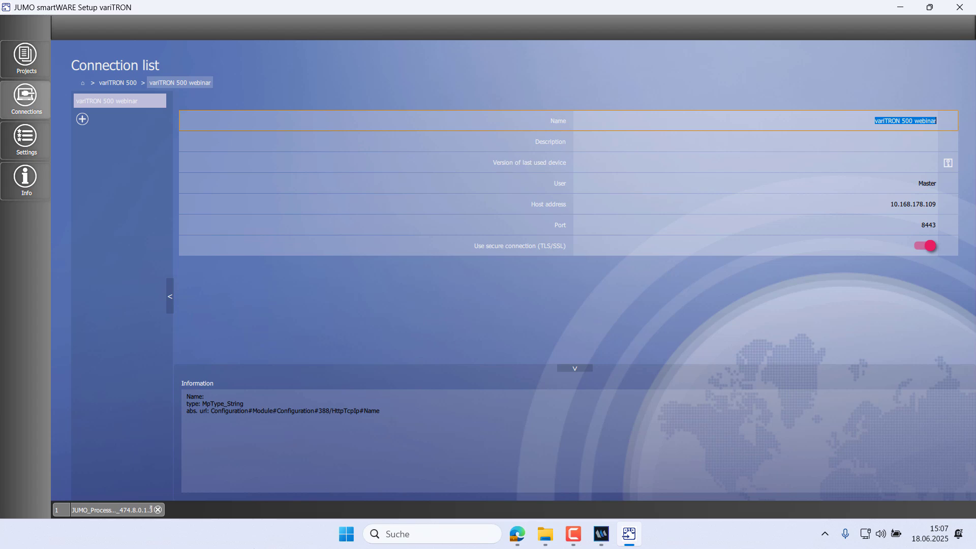
Step: Select variTRON 500 webinar as the current connection in the project's data transfer view and connect to the device as Master
click(138, 513)
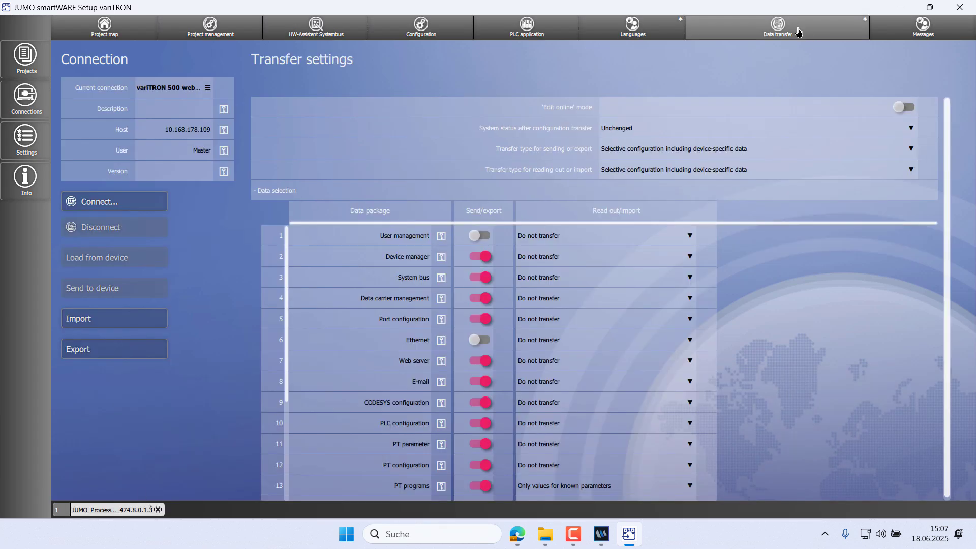
click(191, 89)
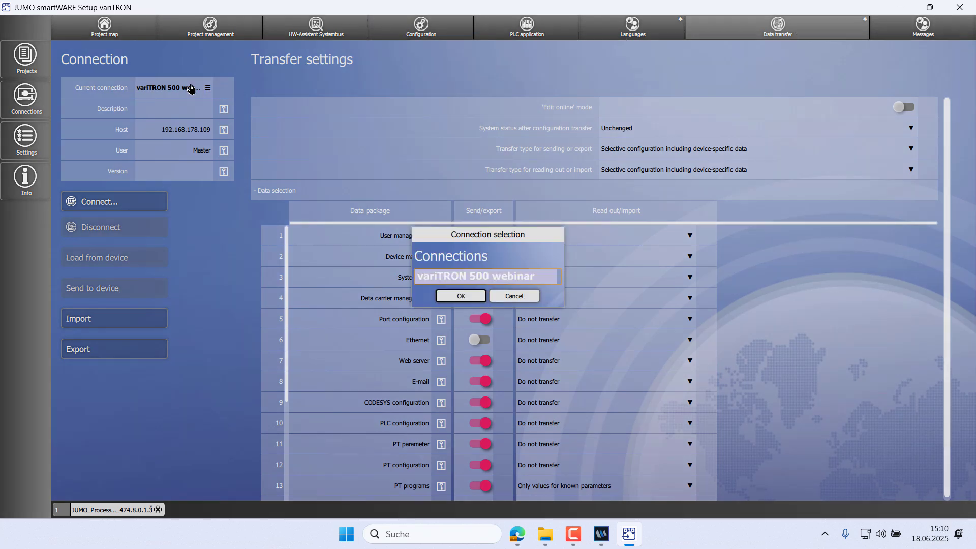
click(438, 278)
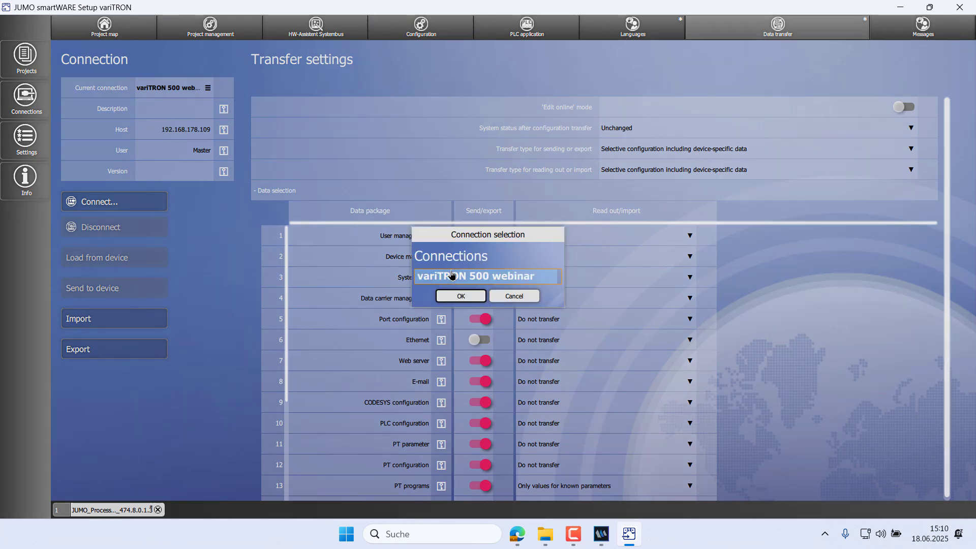
click(460, 298)
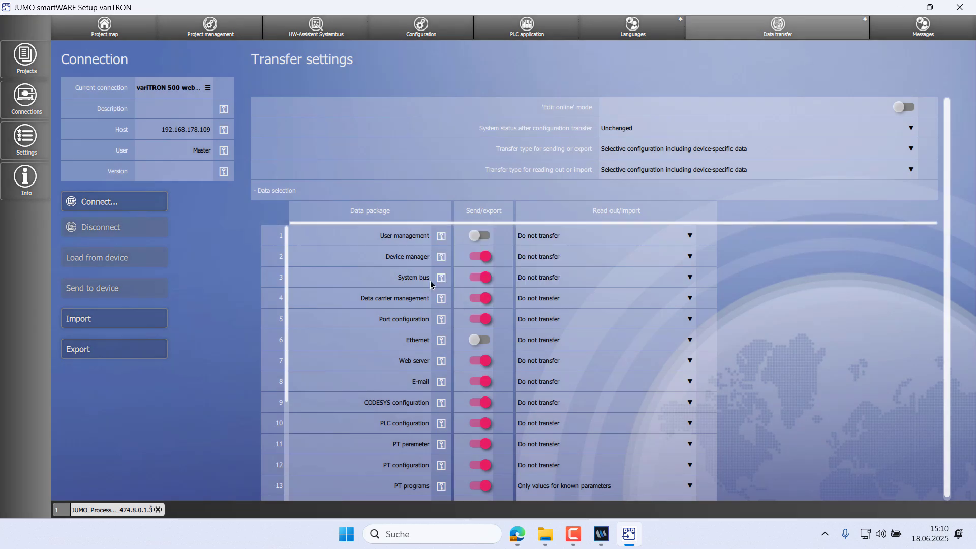
click(111, 208)
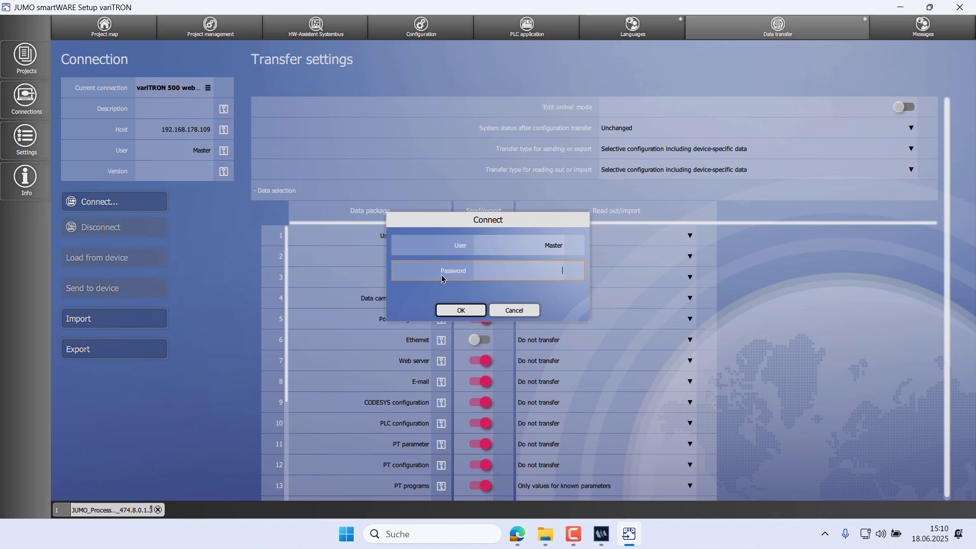
key(Return)
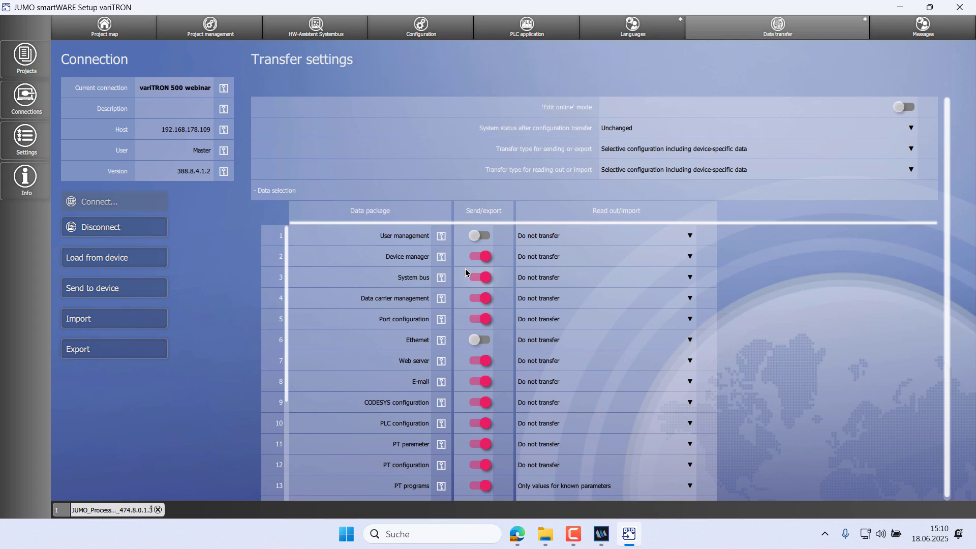
Step: Read the connected system bus modules into the hardware configuration and inspect the 705010 controller module's settings
click(293, 37)
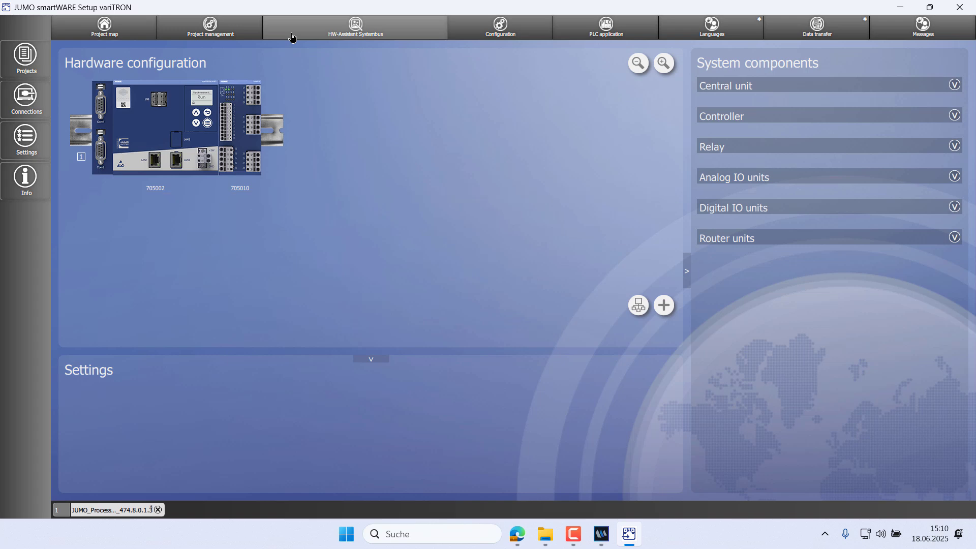
click(638, 306)
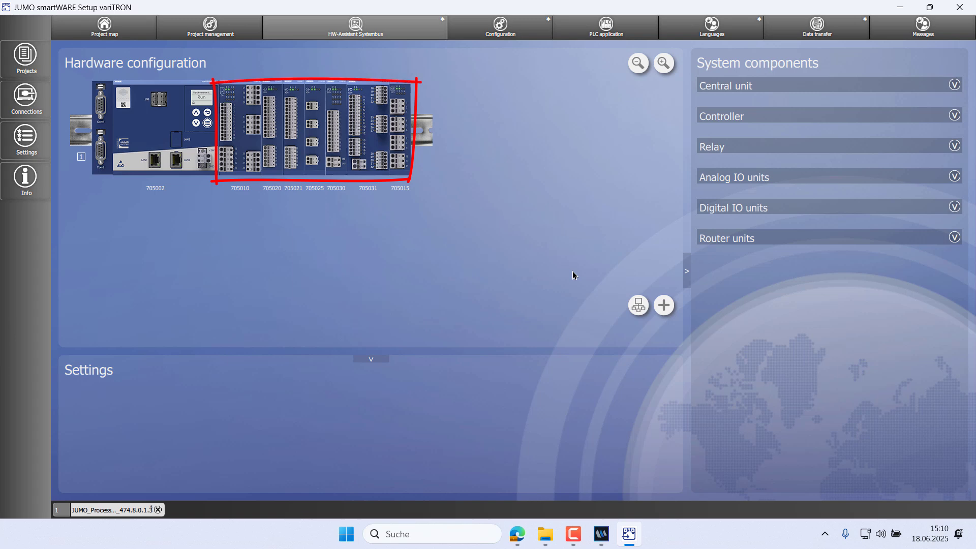
click(241, 138)
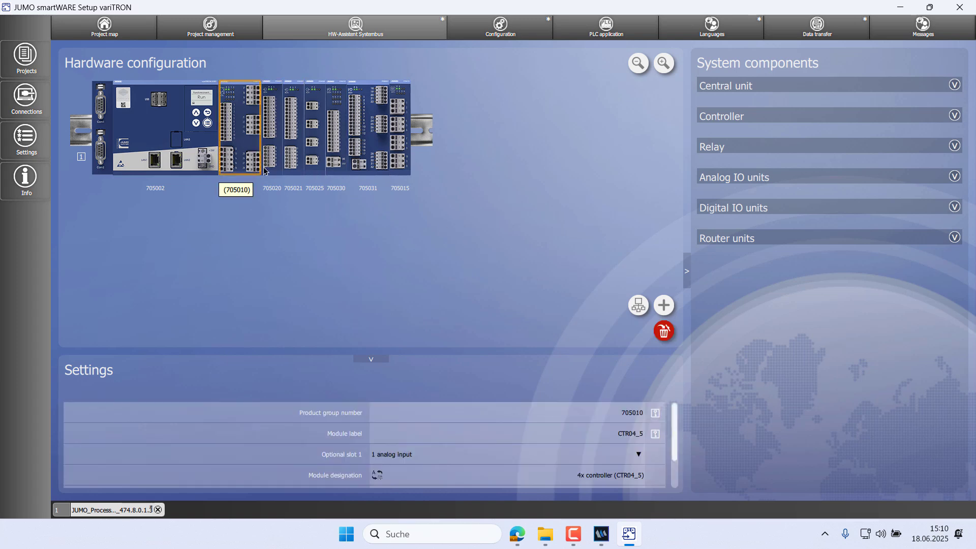
scroll(617, 457, down, 2)
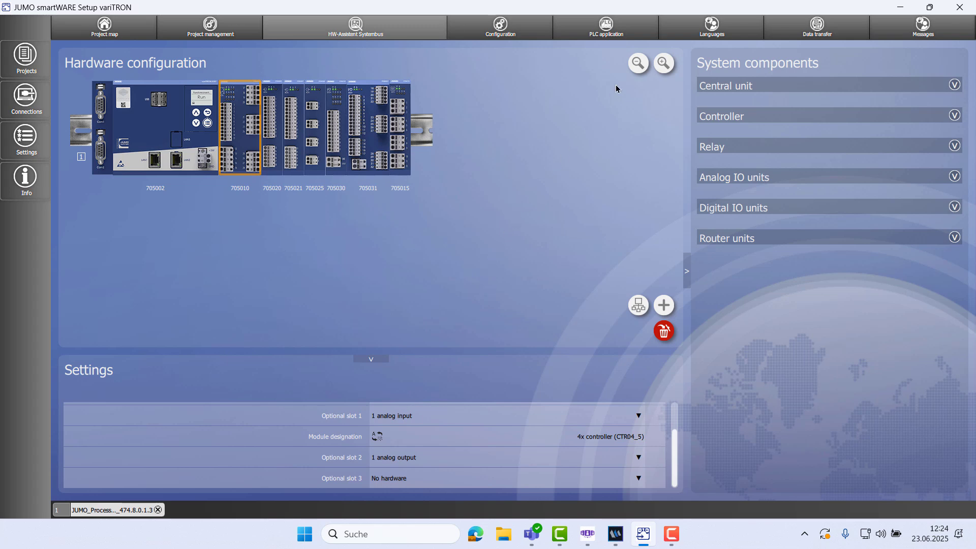
Step: Set the PLC application's programming system to CODESYS V3.5 SP19 Patch 2 (64 bit), apply it, and start CODESYS
click(614, 29)
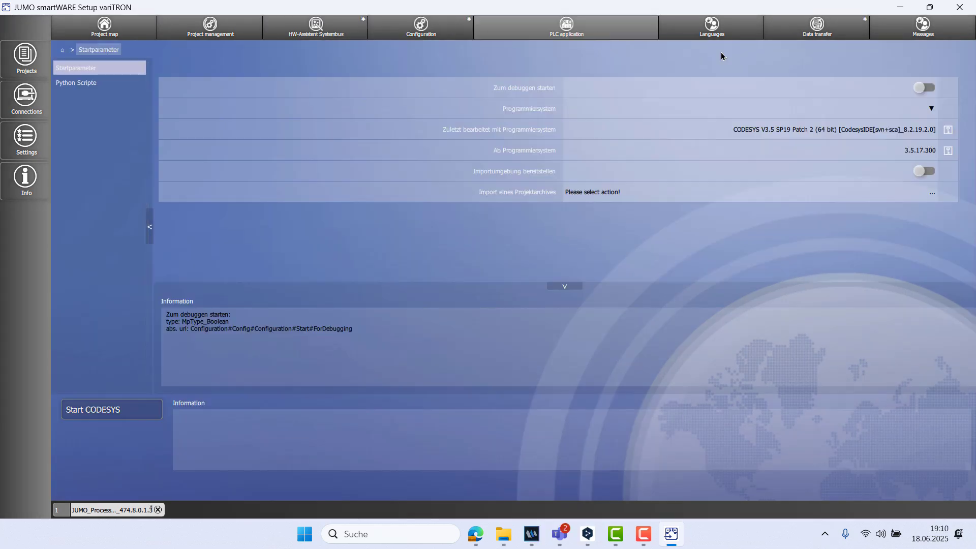
click(933, 110)
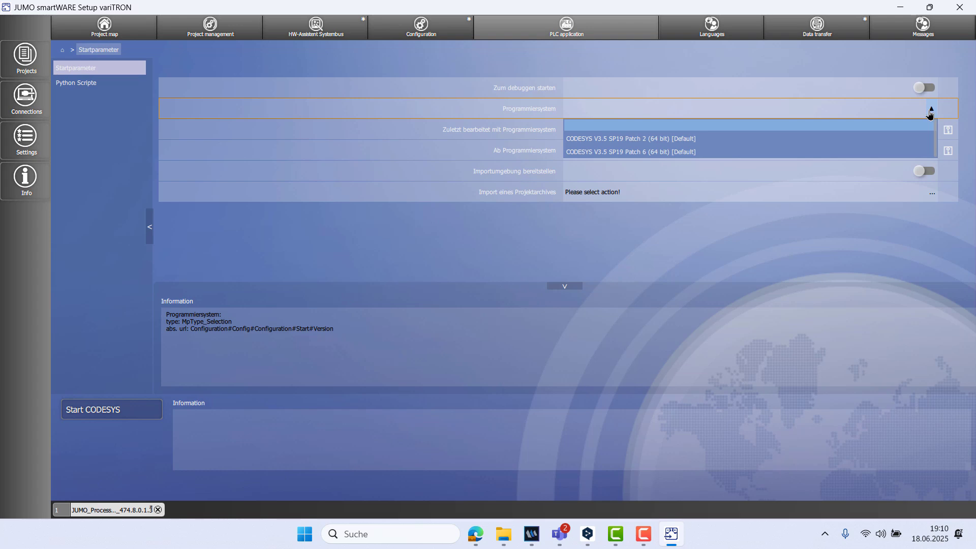
click(898, 144)
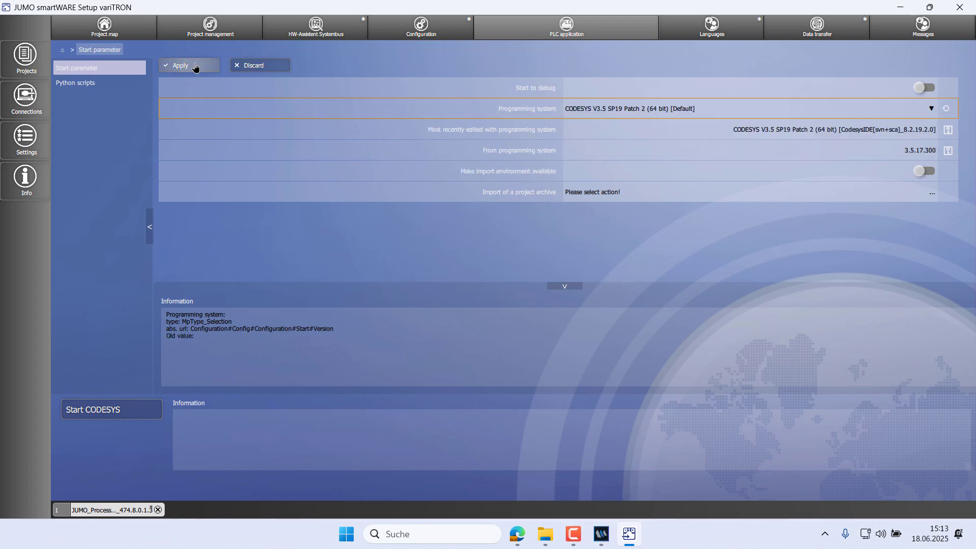
click(195, 68)
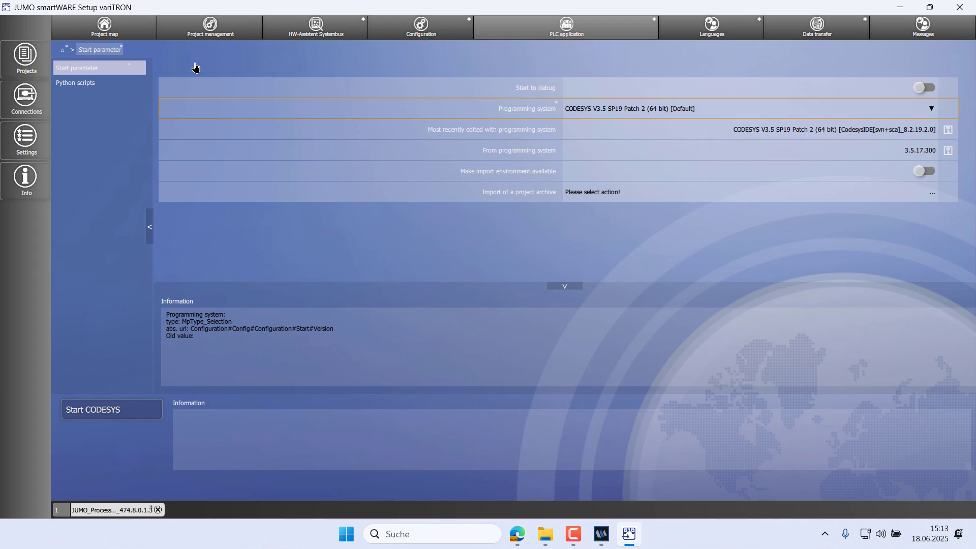
click(152, 415)
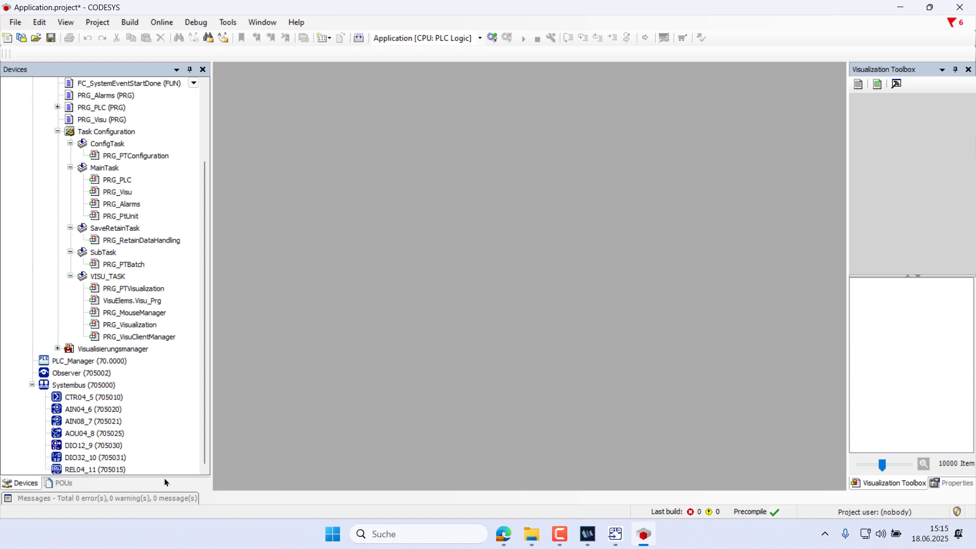
Step: Disable all Static Analysis Light compile checks in the CODESYS project settings
click(98, 22)
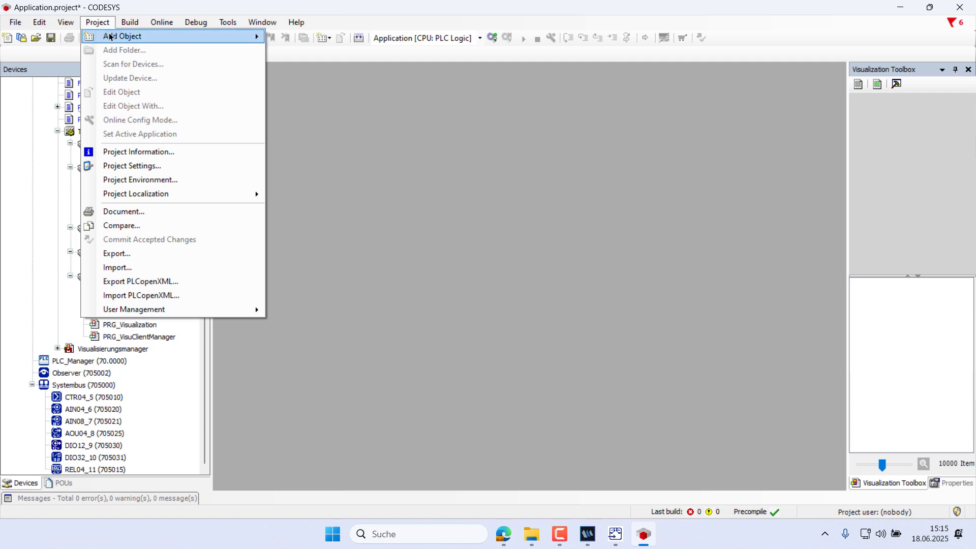
click(150, 167)
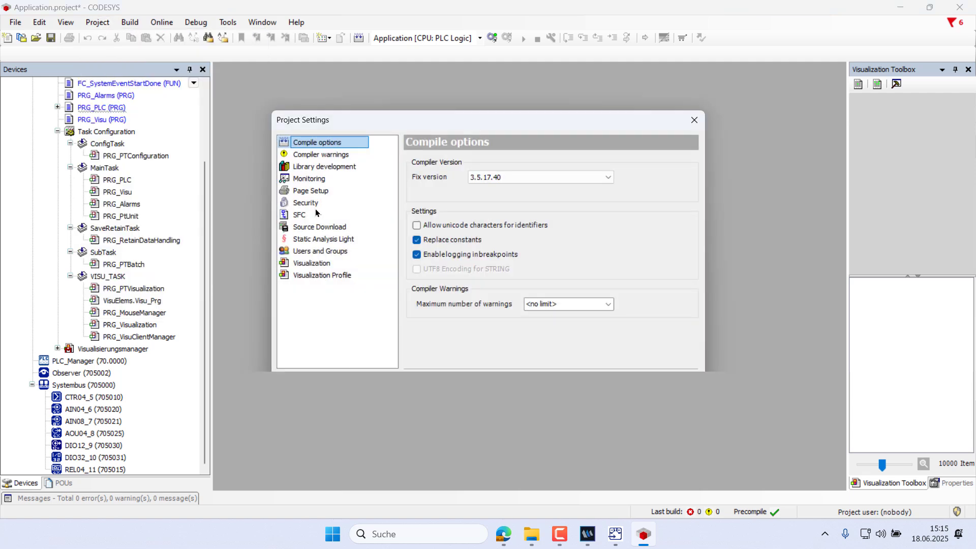
click(299, 240)
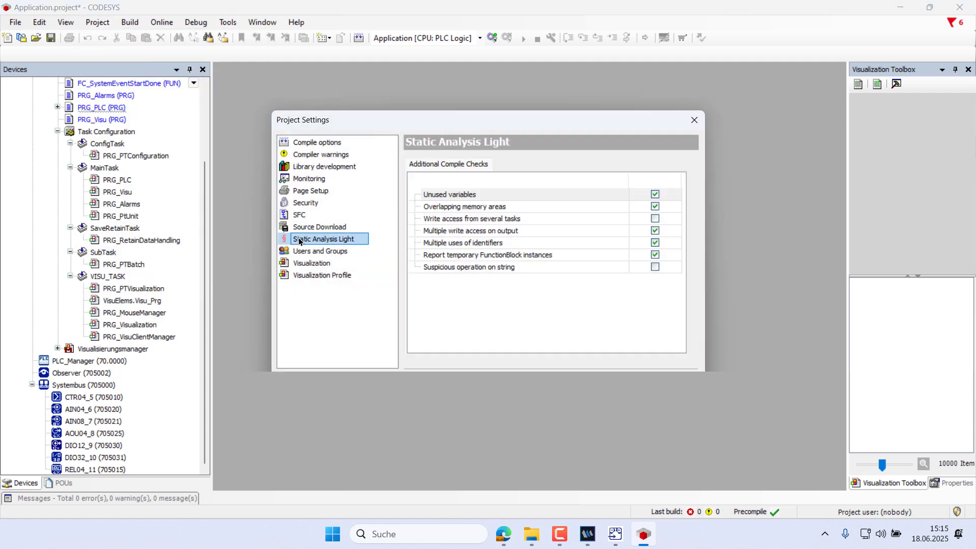
click(653, 195)
click(656, 206)
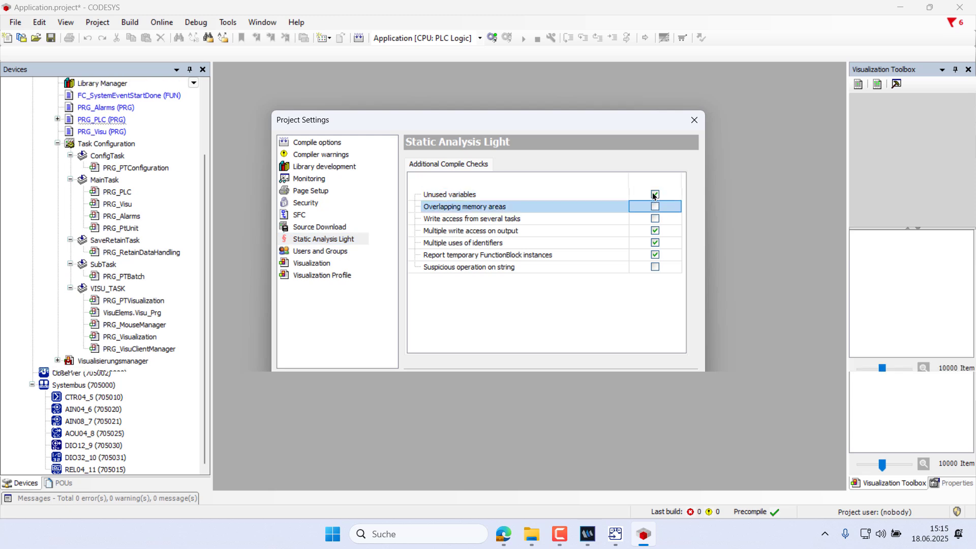
click(652, 194)
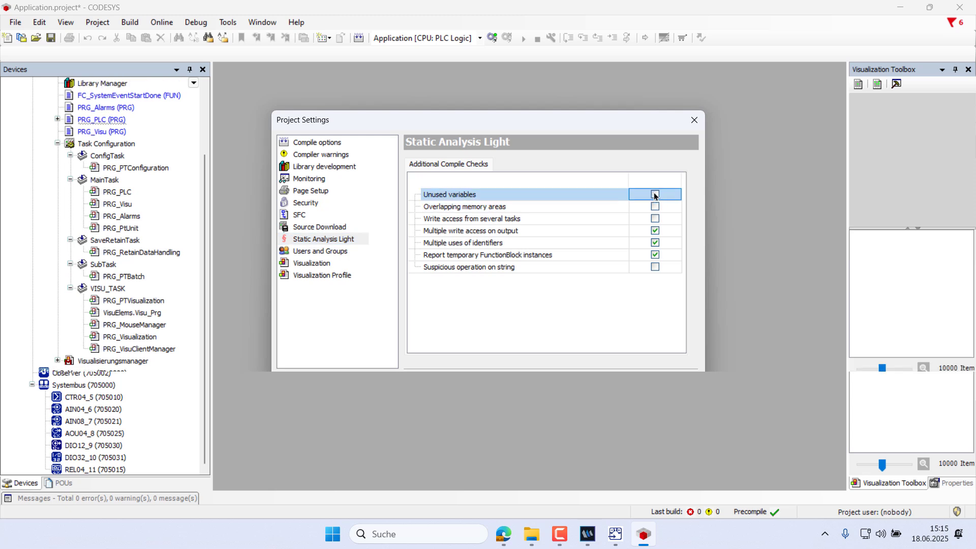
click(655, 231)
click(655, 243)
click(656, 254)
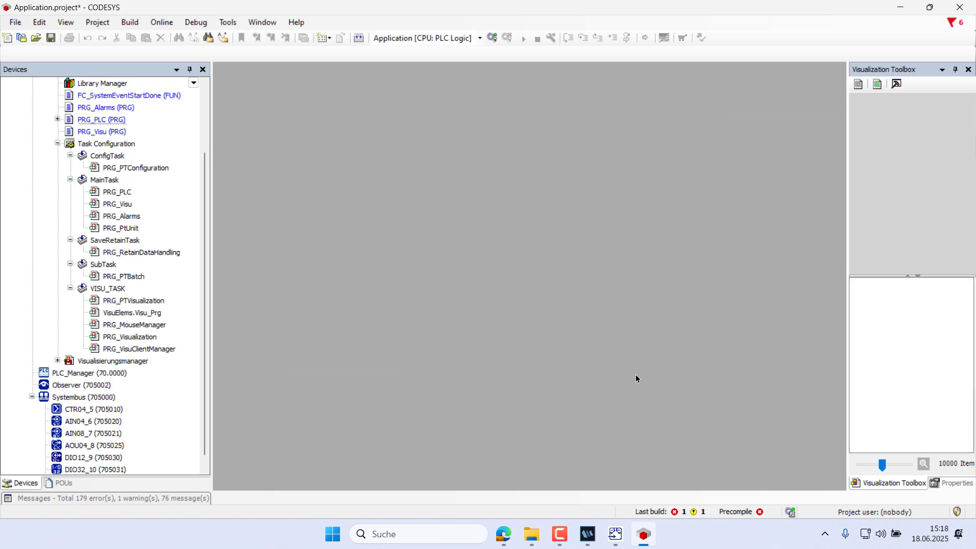
Step: Build the application and open the build messages list
click(136, 23)
click(149, 37)
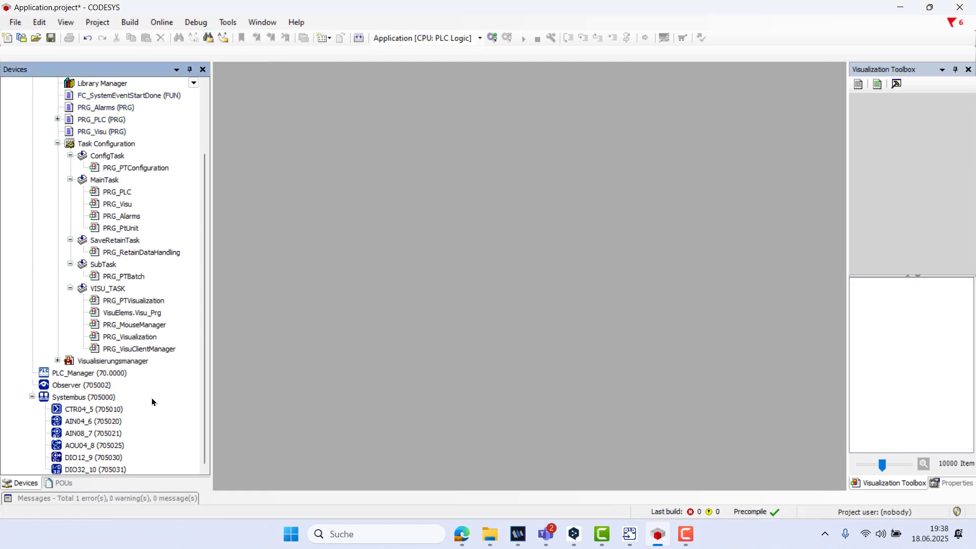
click(170, 495)
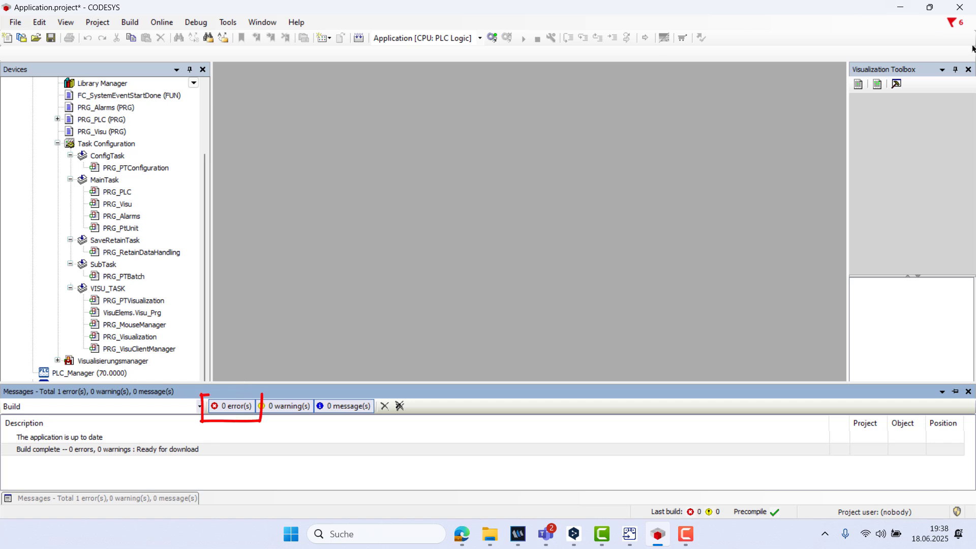
Step: Close CODESYS and accept transferring the new CODESYS data into the smartWARE project
click(955, 9)
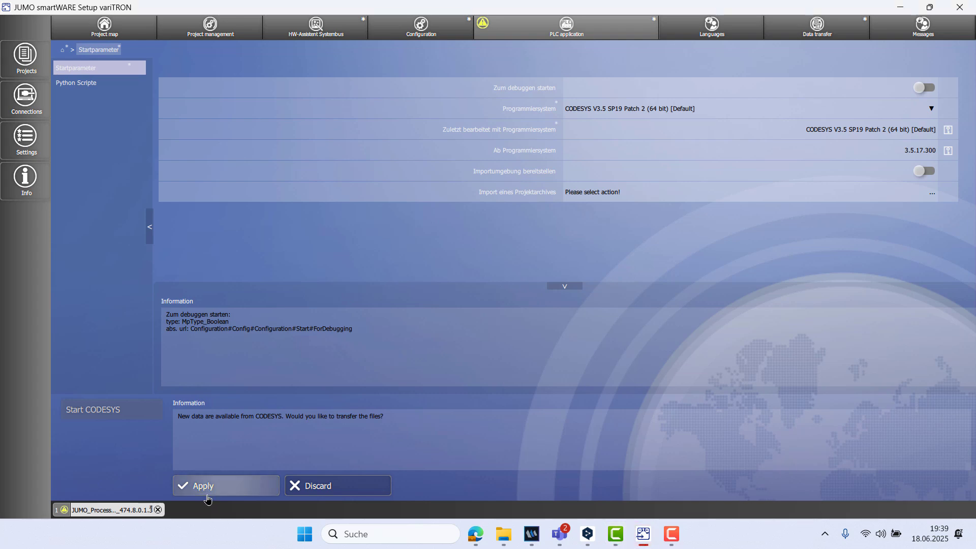
click(208, 493)
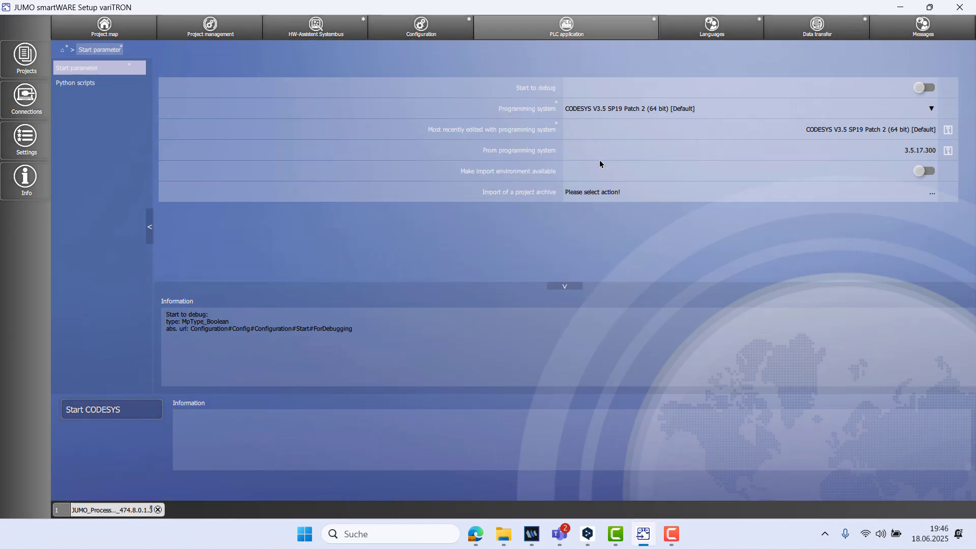
Step: Enable sending of the User management data package in the transfer settings and apply the change
click(825, 39)
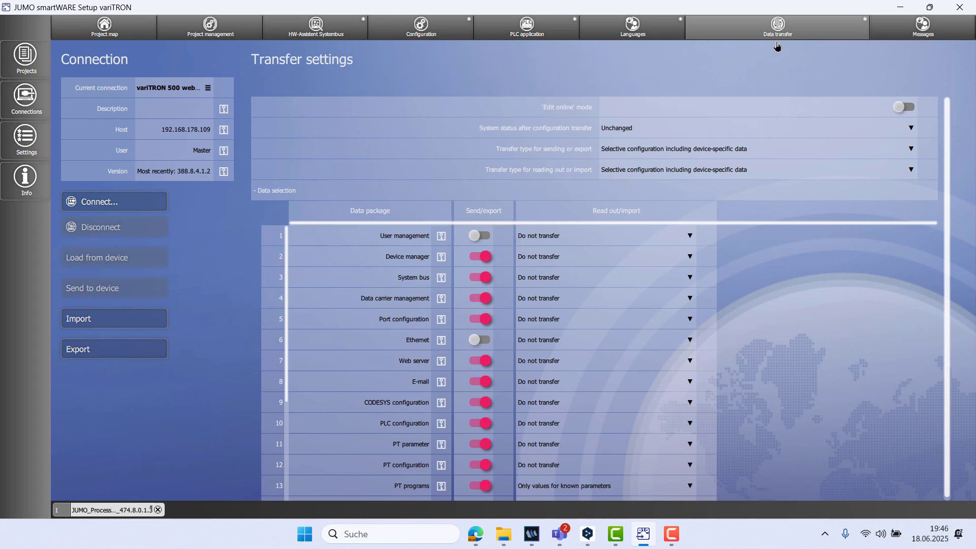
click(489, 239)
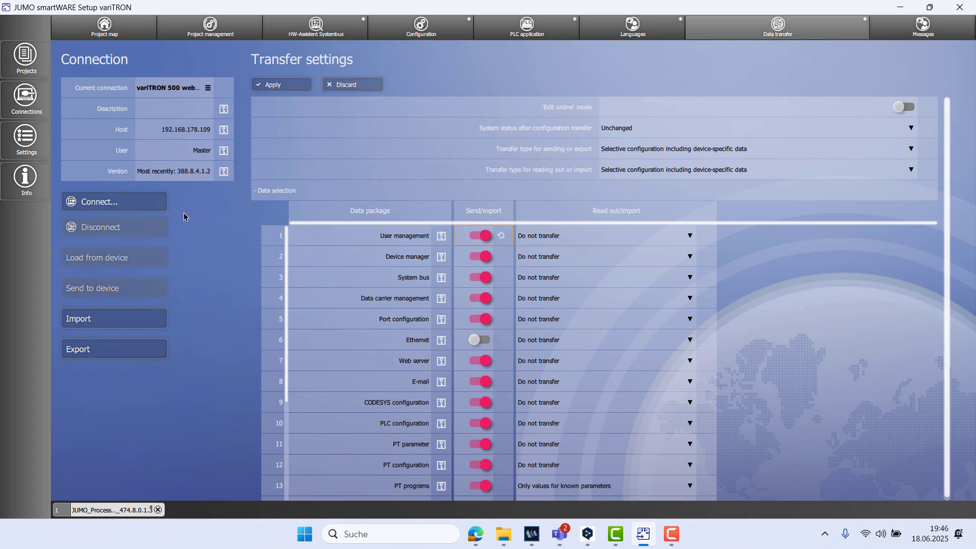
click(299, 87)
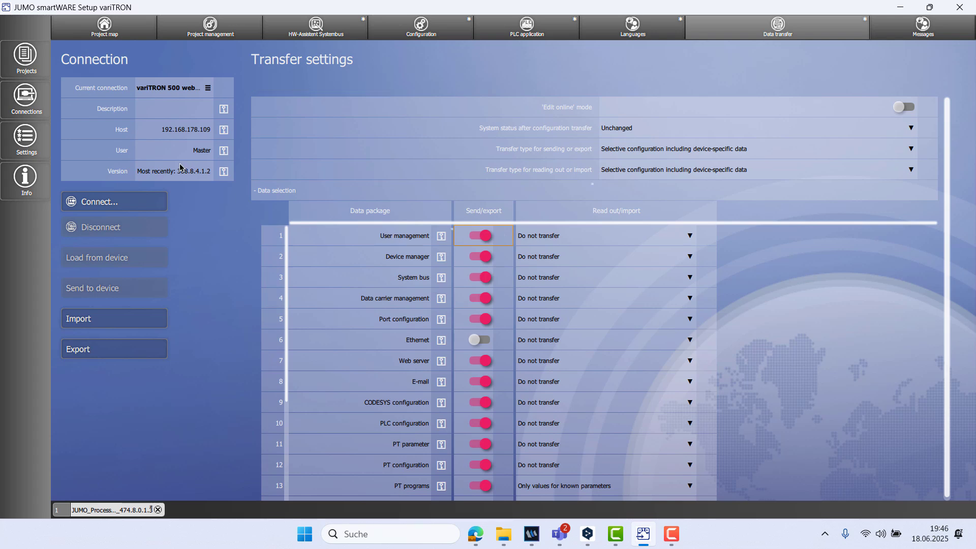
Step: Connect to the variTRON 500 and send the project configuration to the device
click(145, 210)
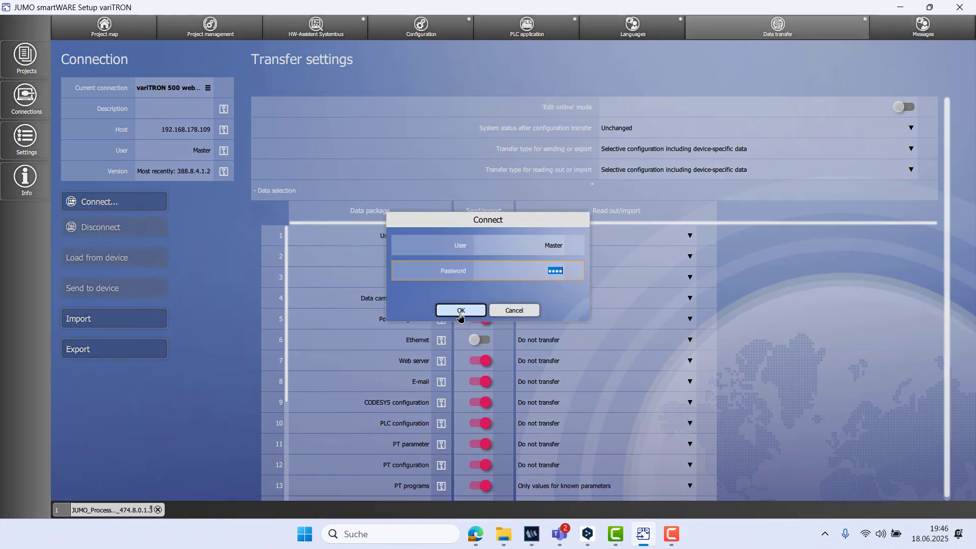
click(459, 312)
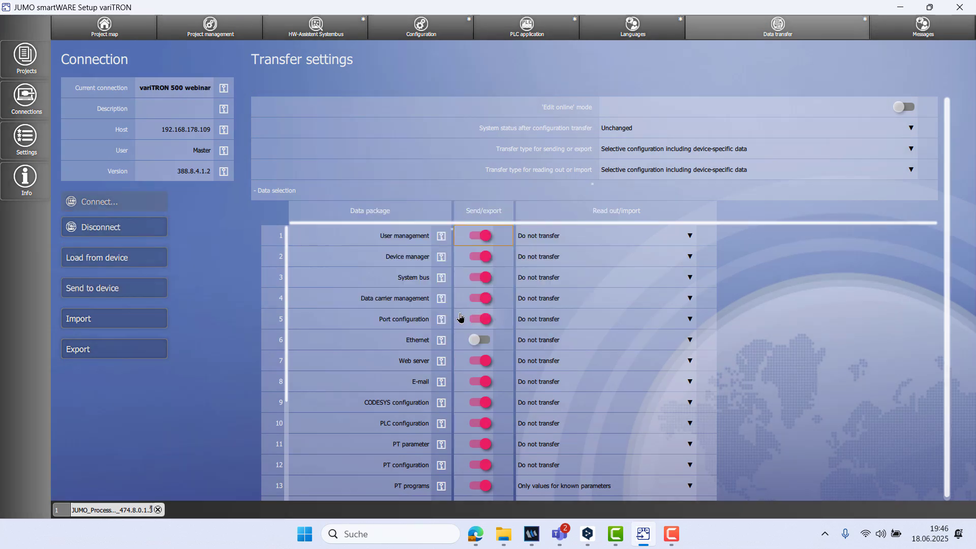
click(140, 289)
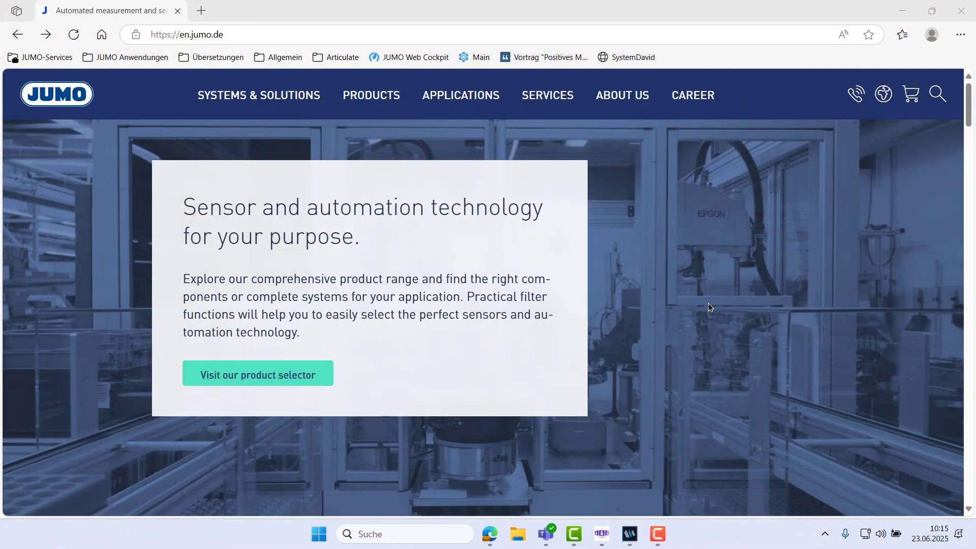
click(301, 33)
text(http://192.168.178.109:8080/)
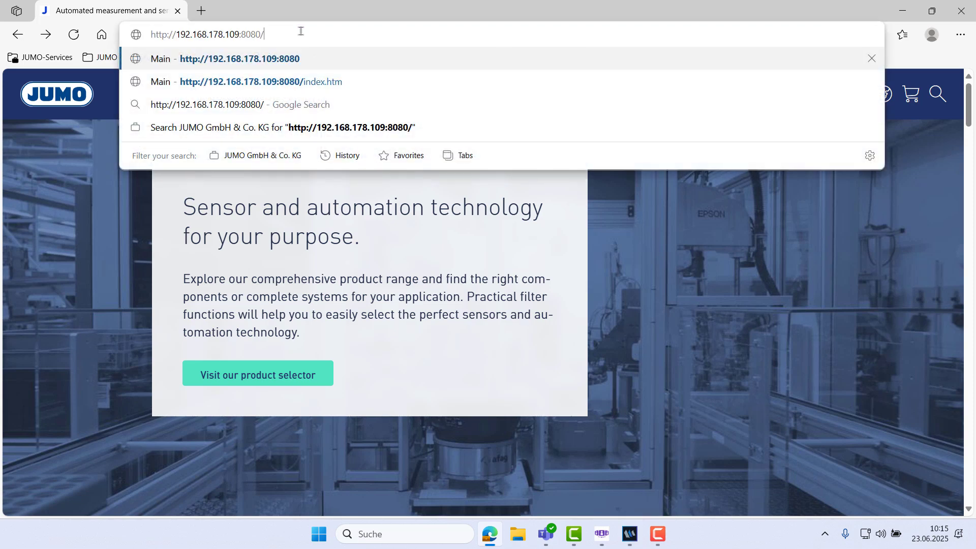
key(BackSpace)
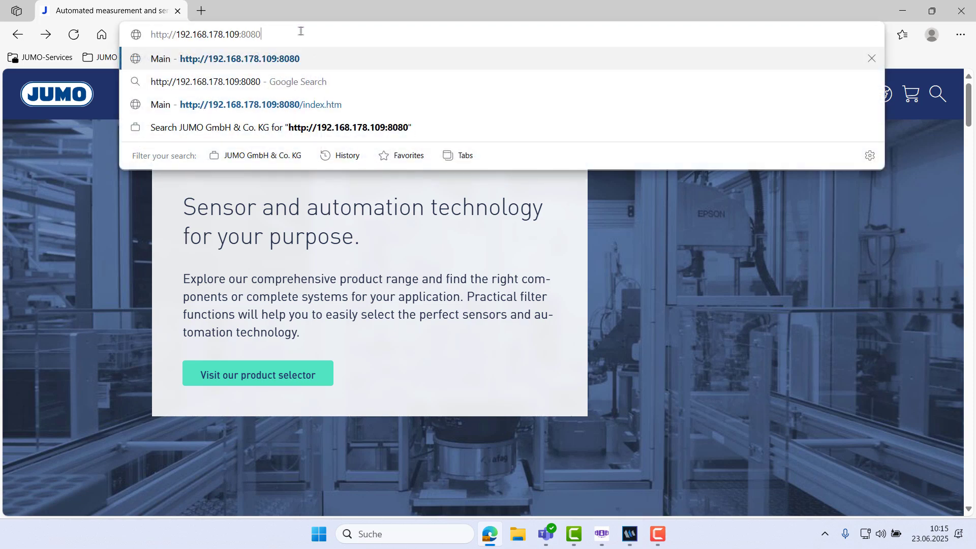
key(Return)
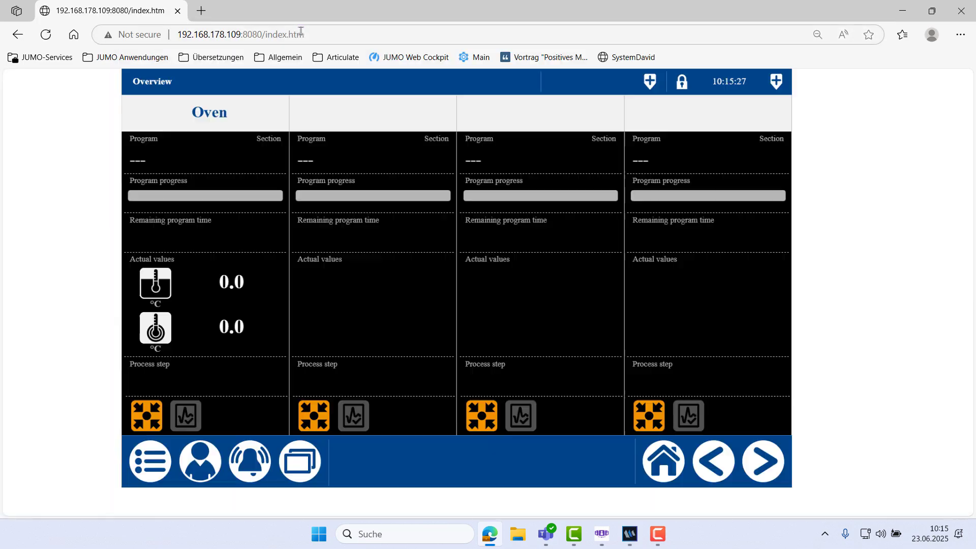